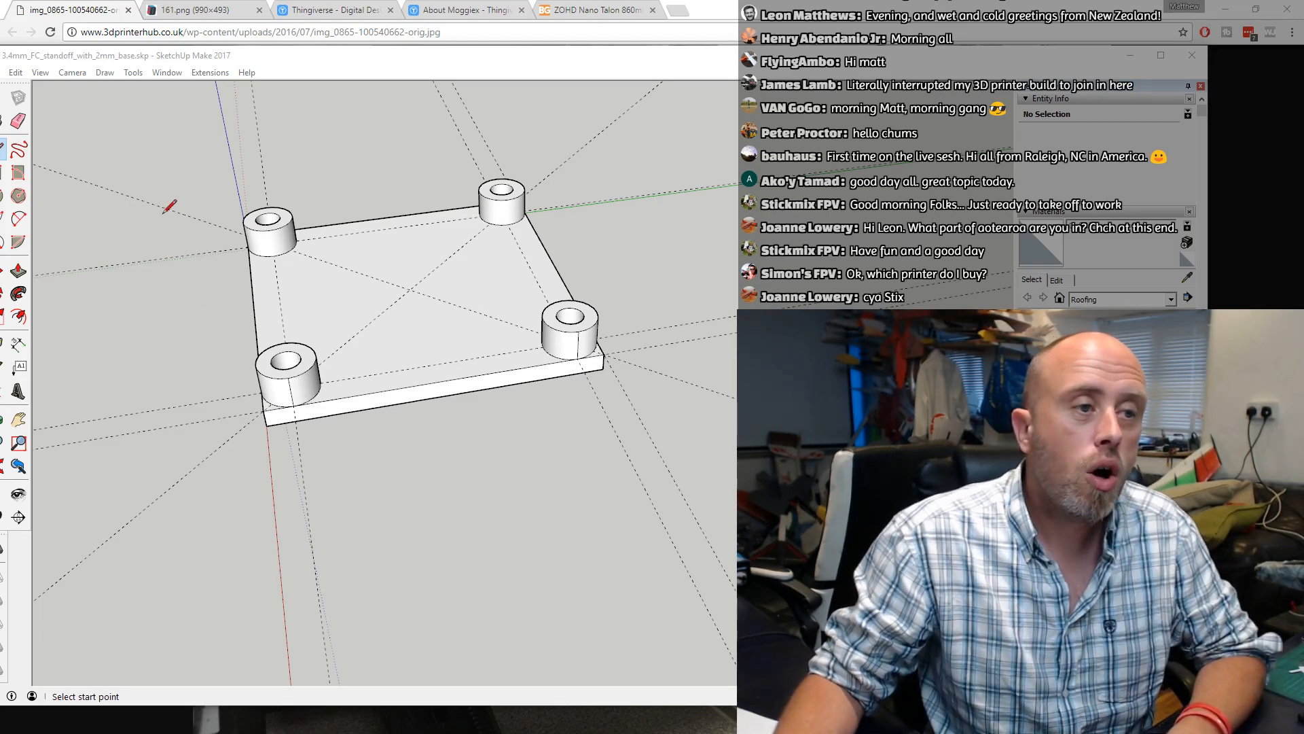
Select the entire plate with its four standoffs and delete it, keeping the construction guides
double_click(111, 52)
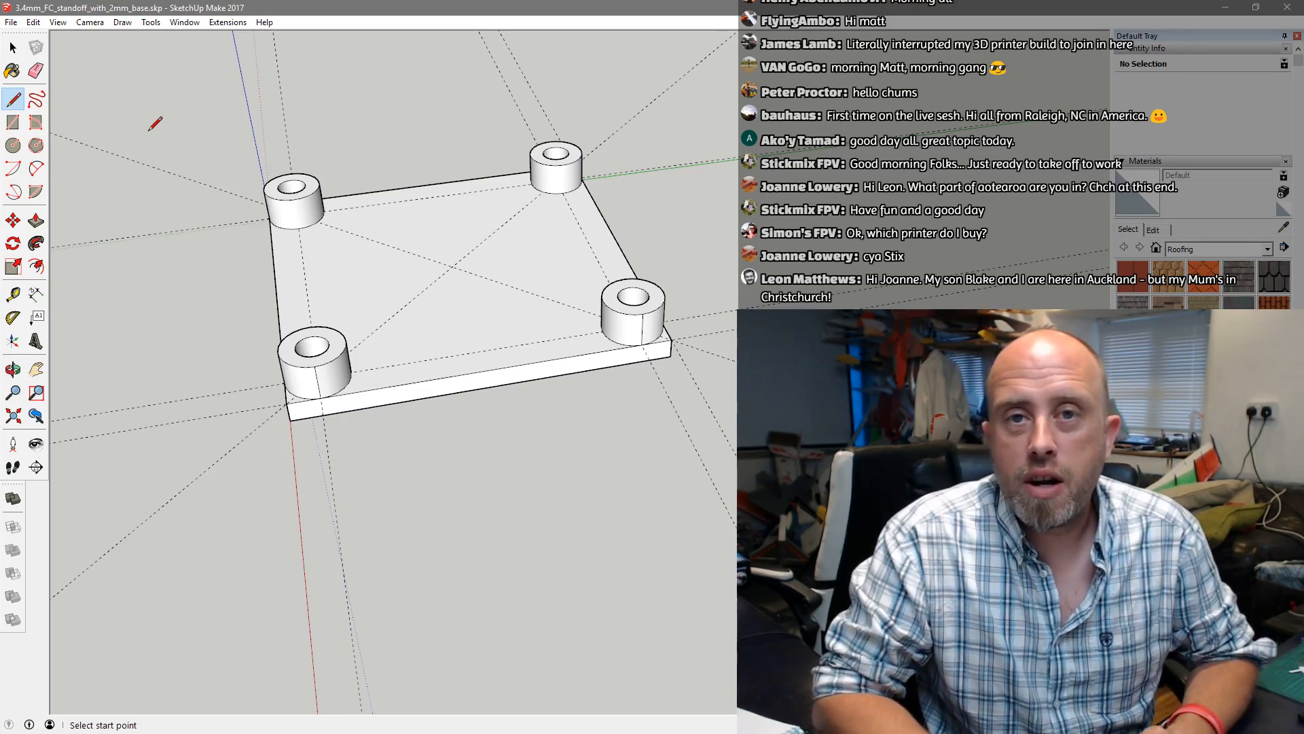
click(13, 47)
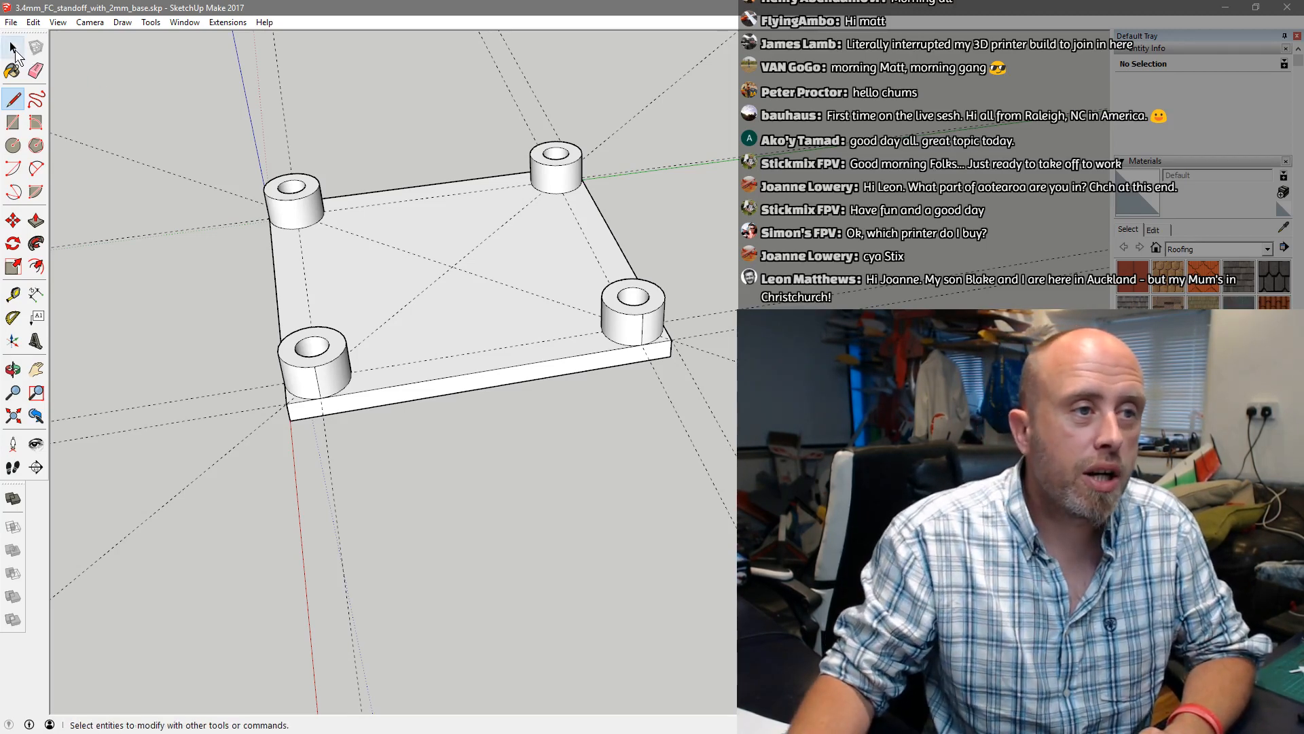
drag(218, 128, 706, 510)
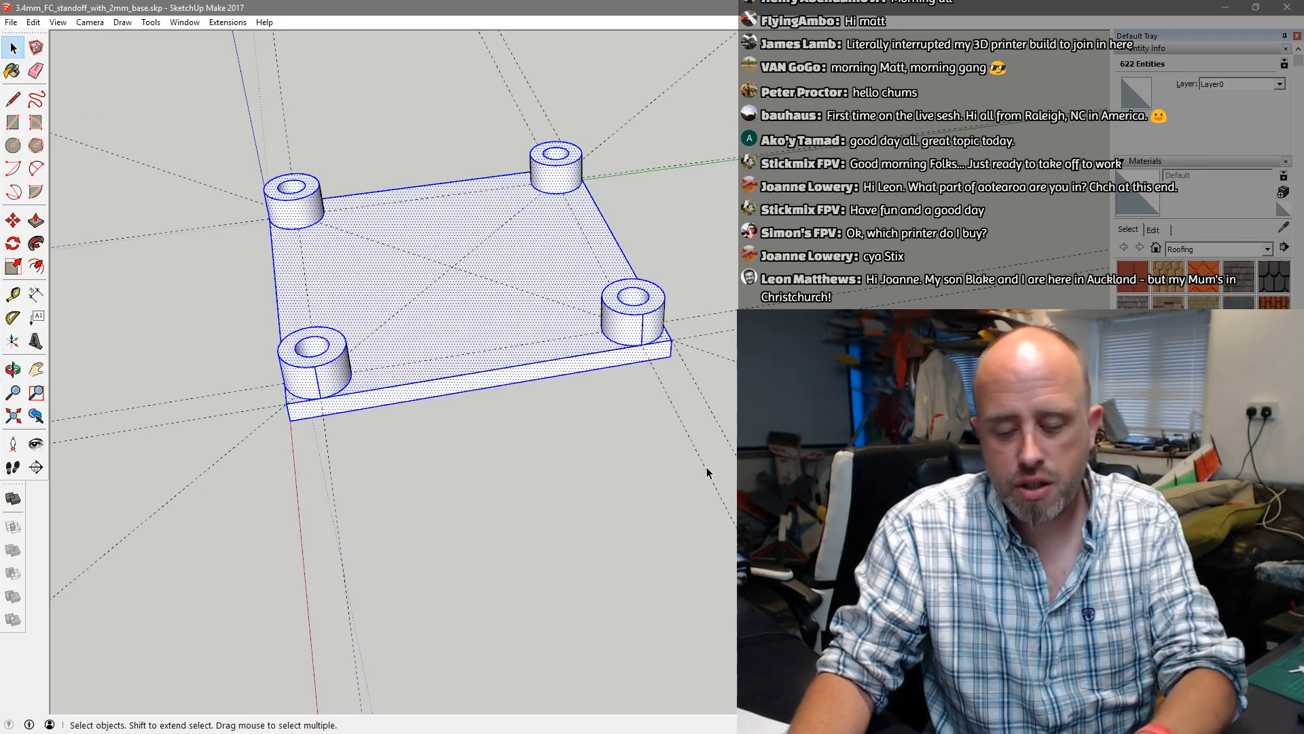
key(Delete)
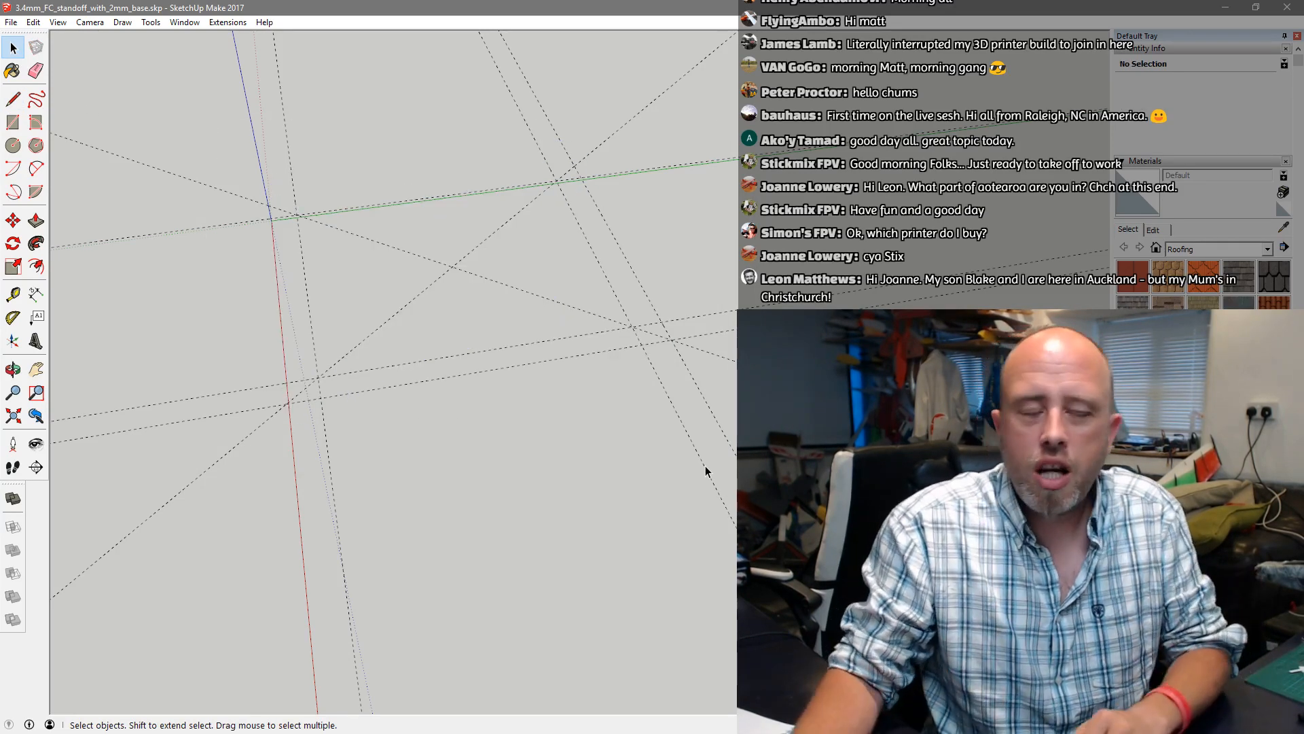
mouse_move(440, 422)
middle_down()
mouse_move(436, 388)
mouse_move(445, 397)
middle_up()
scroll(450, 218, down, 5)
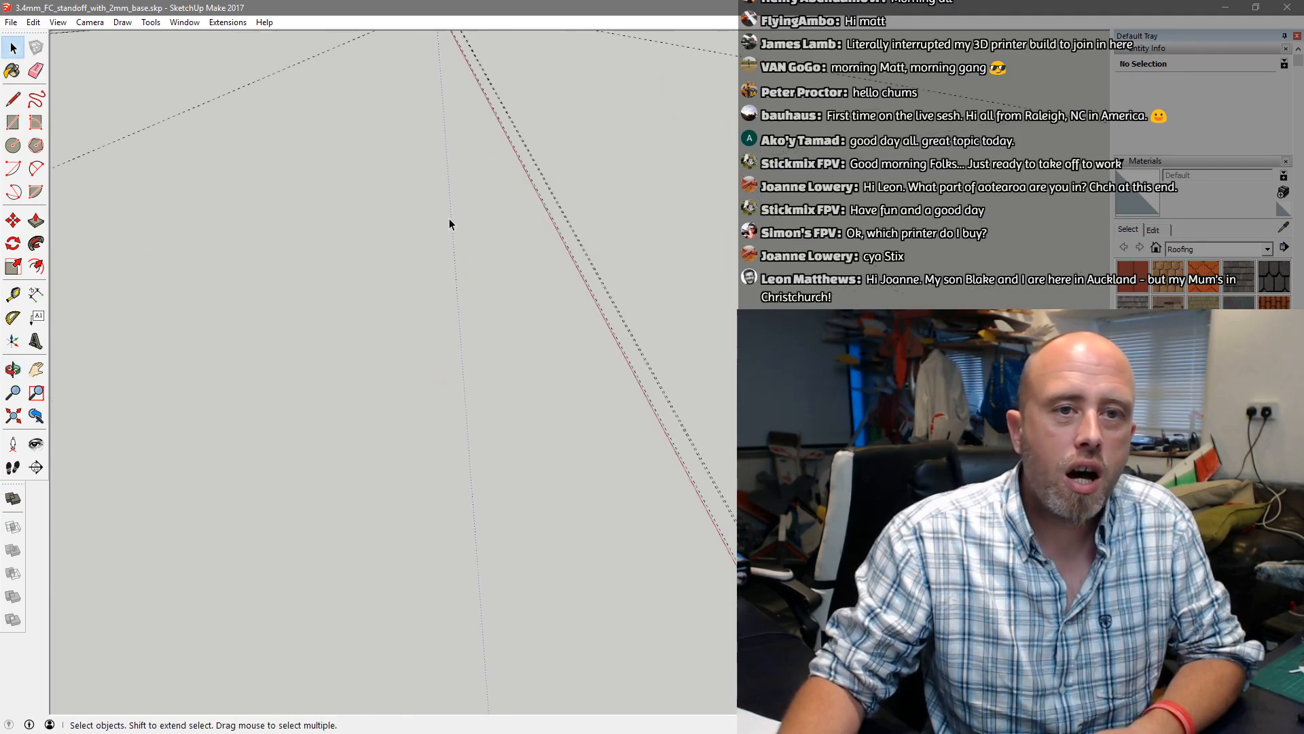
scroll(433, 138, up, 10)
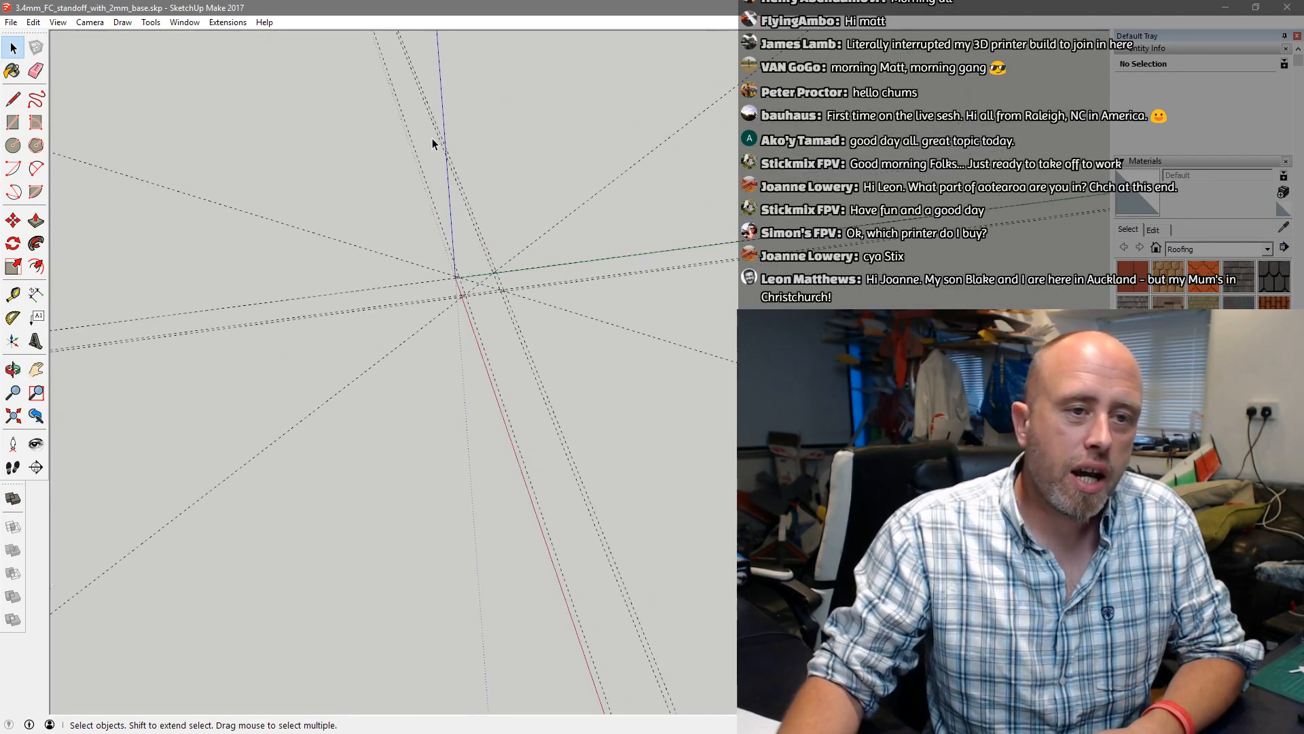
scroll(553, 507, up, 2)
middle_drag(554, 508, 547, 451)
scroll(547, 453, up, 2)
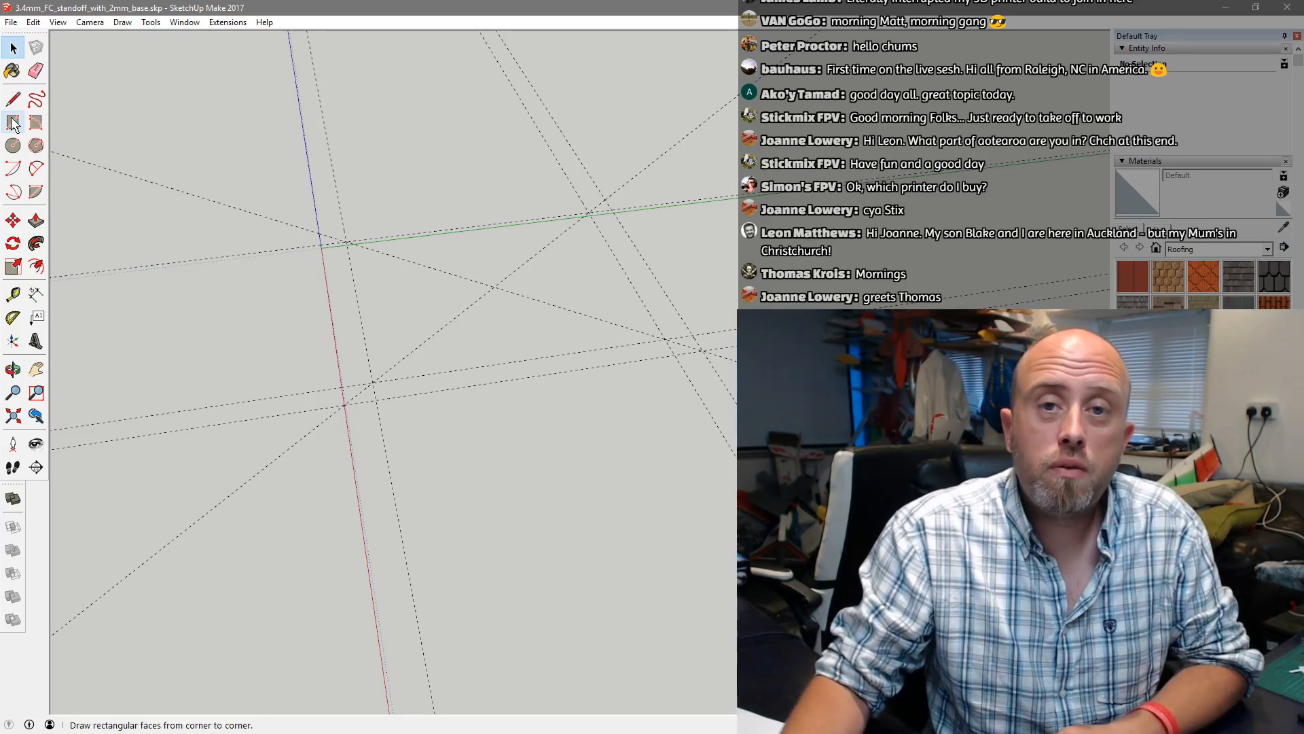
click(13, 122)
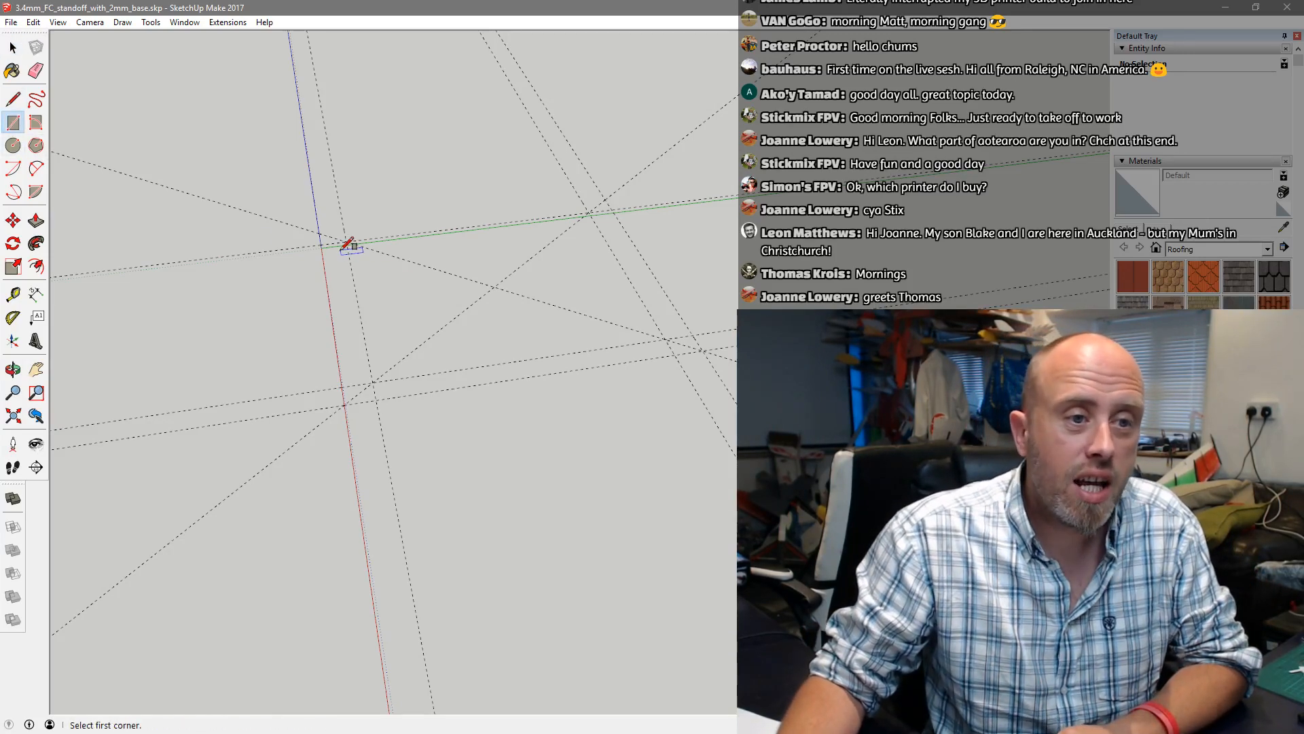
scroll(332, 238, up, 2)
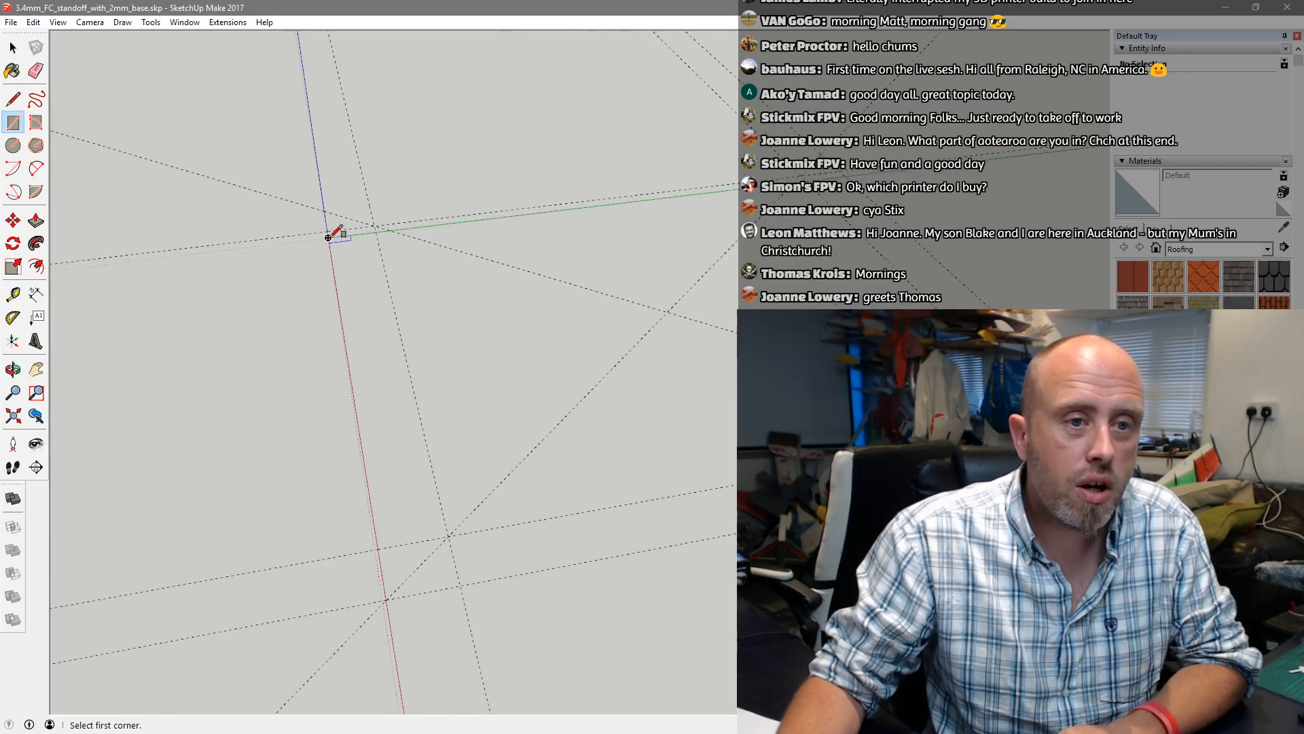
click(329, 237)
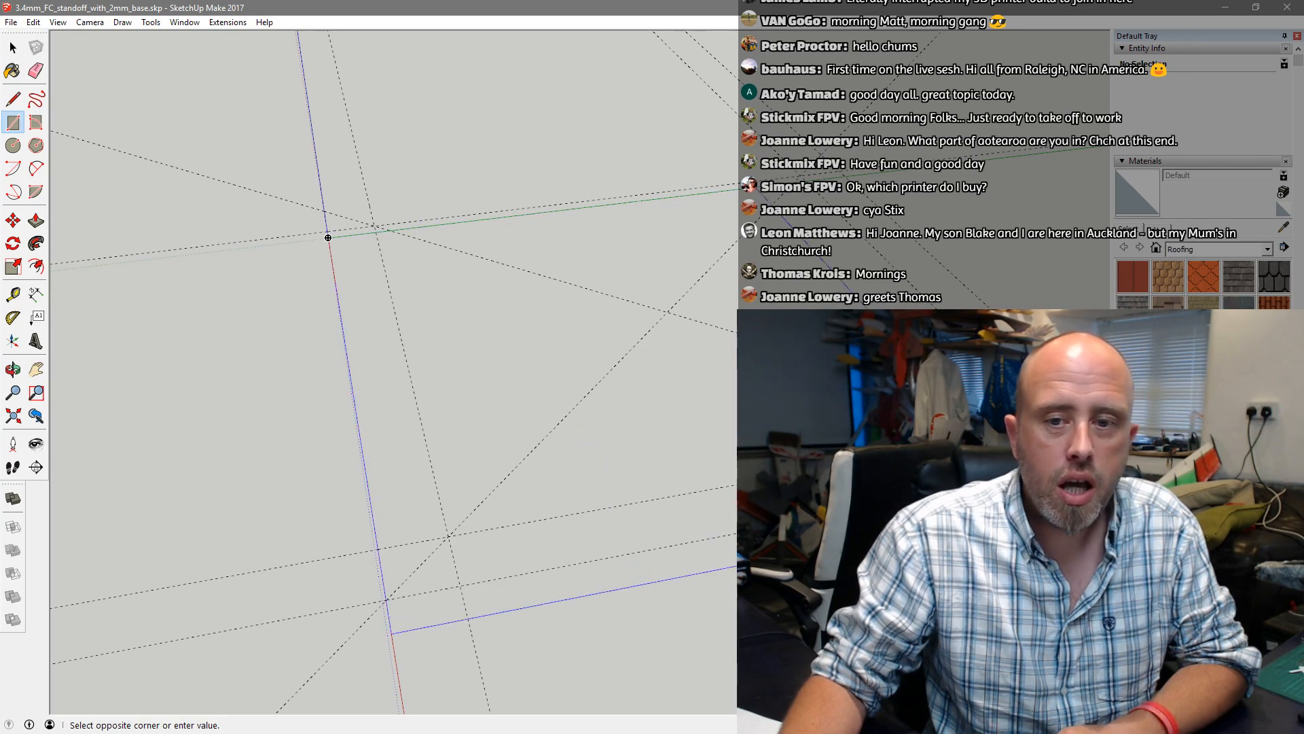
middle_drag(328, 237, 227, 237)
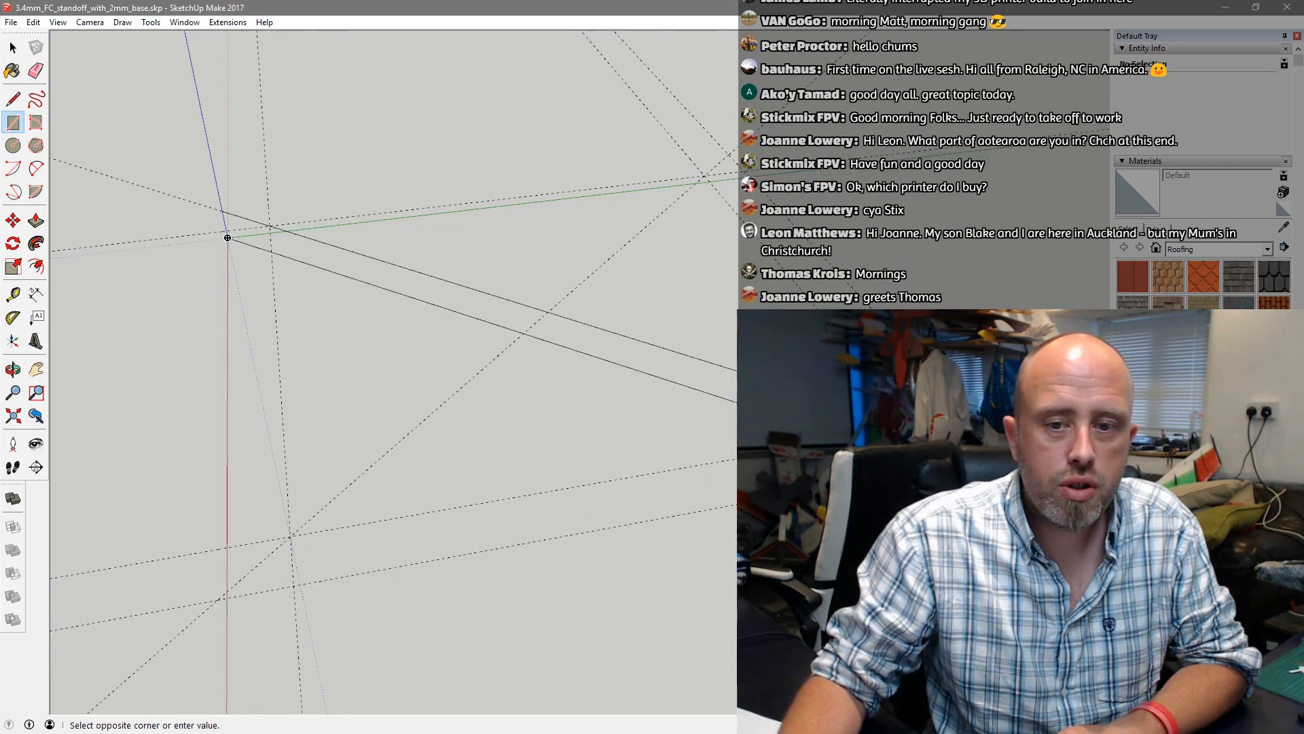
click(1007, 453)
key(ctrl+z)
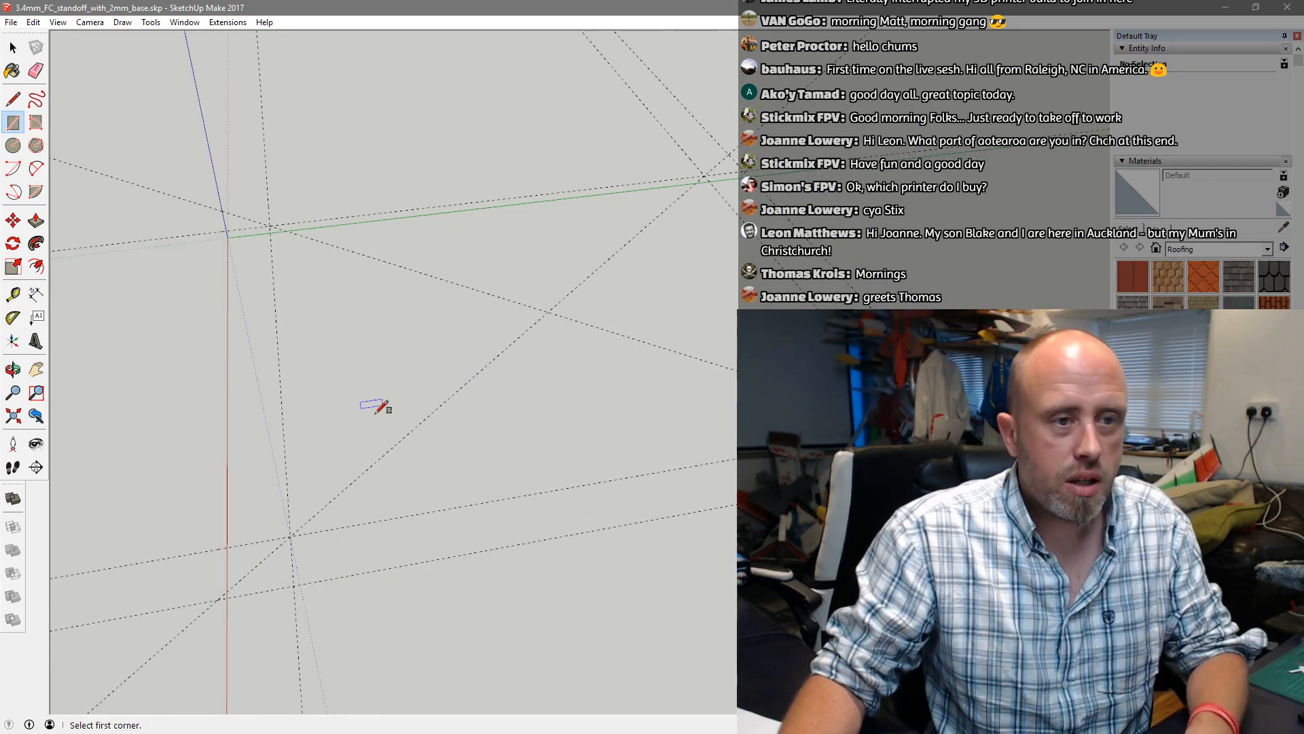
Draw a rectangular base face of about 1296 mm², starting where the outer guide crosses the red axis
middle_drag(380, 408, 430, 388)
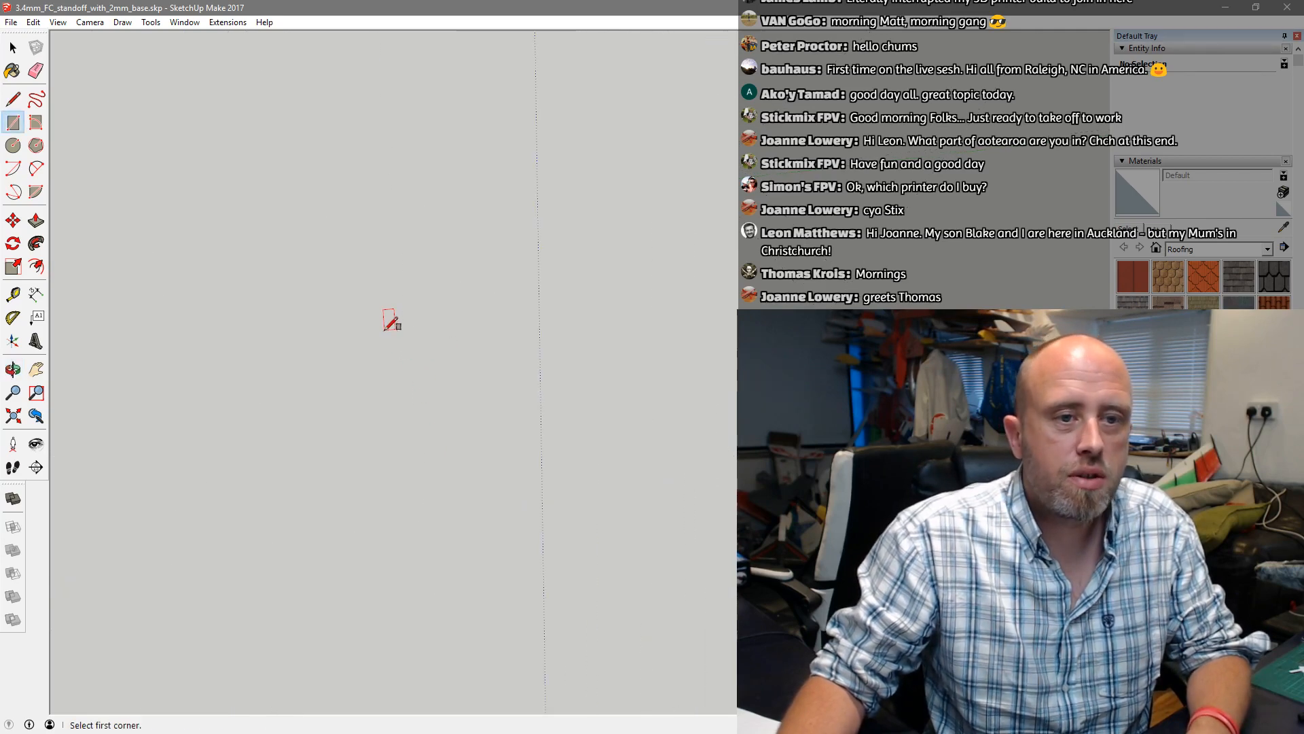
scroll(273, 386, down, 6)
scroll(305, 139, up, 3)
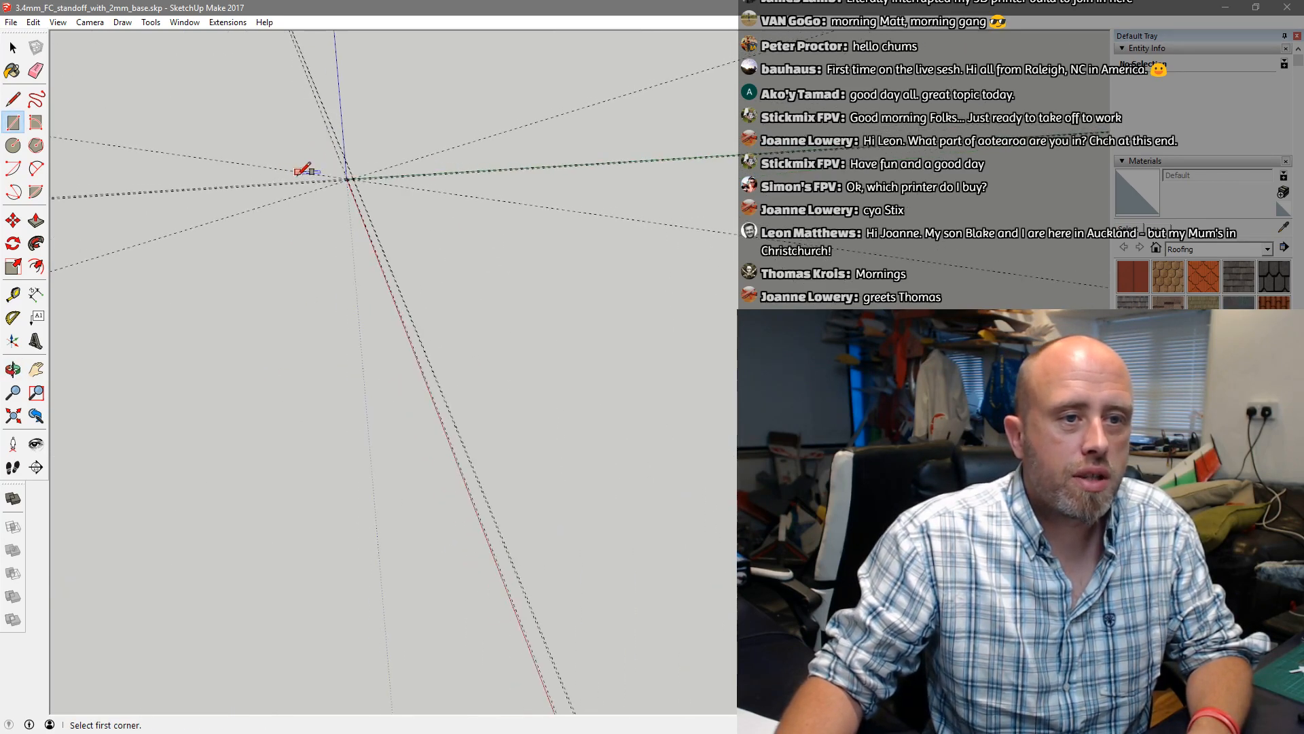
scroll(305, 170, up, 5)
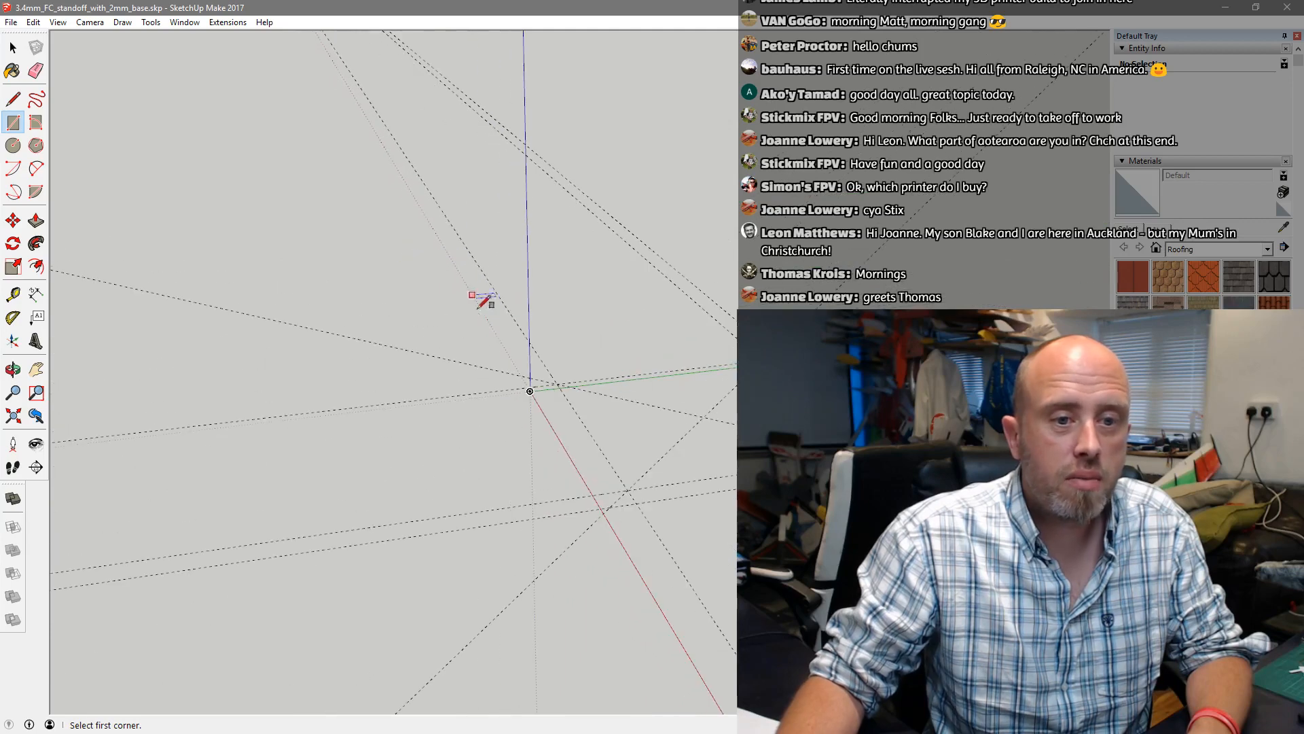
scroll(700, 438, up, 3)
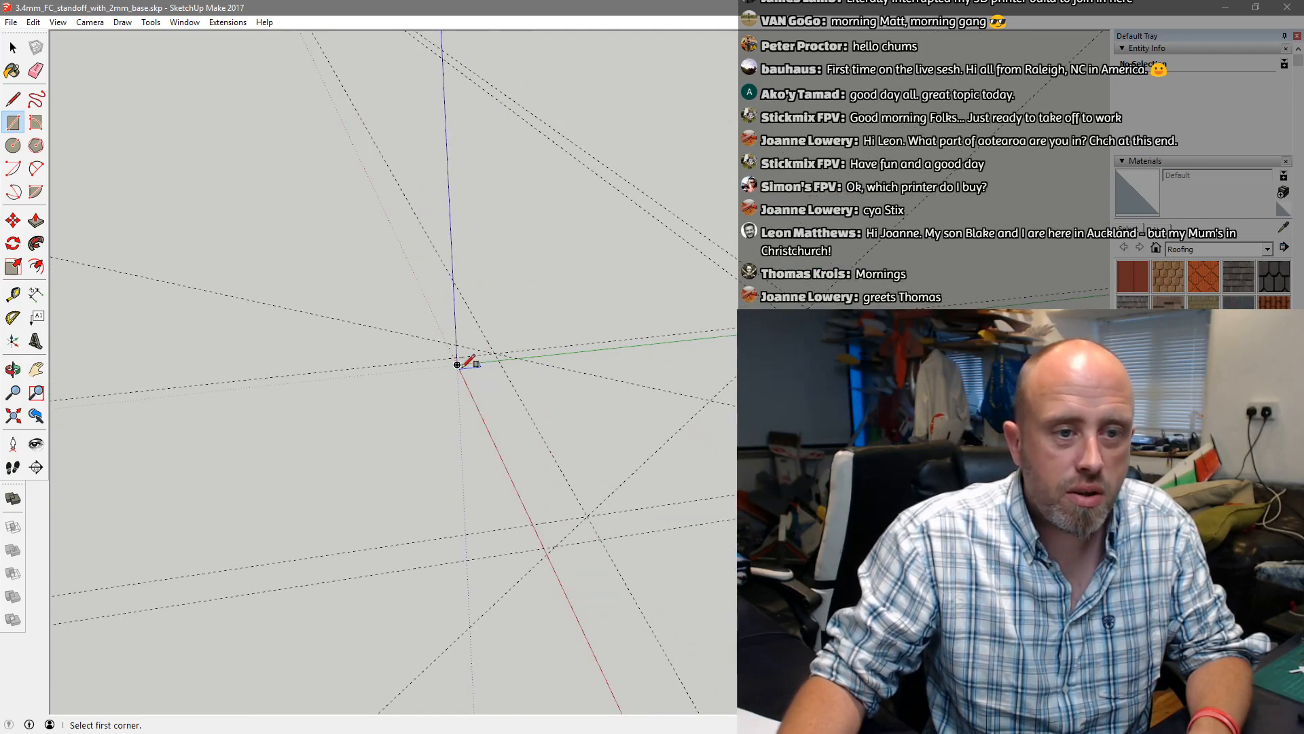
scroll(458, 378, up, 2)
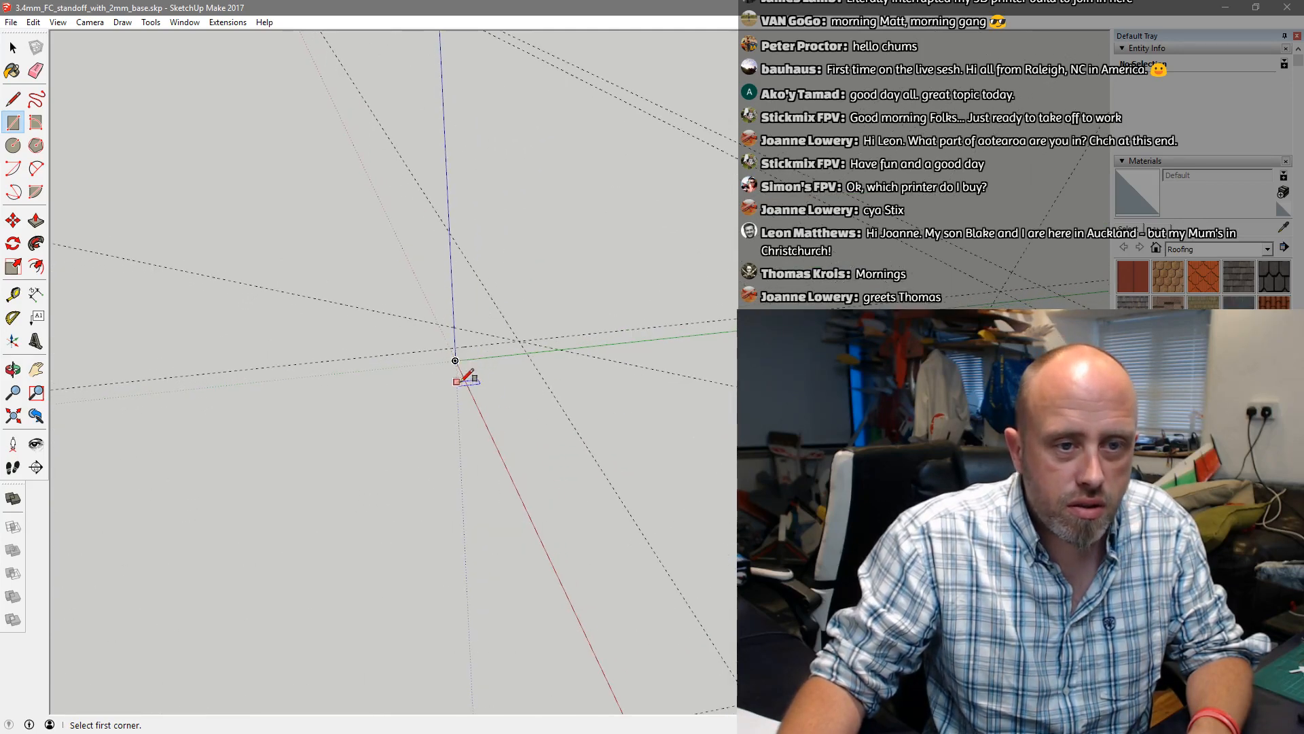
scroll(456, 381, up, 2)
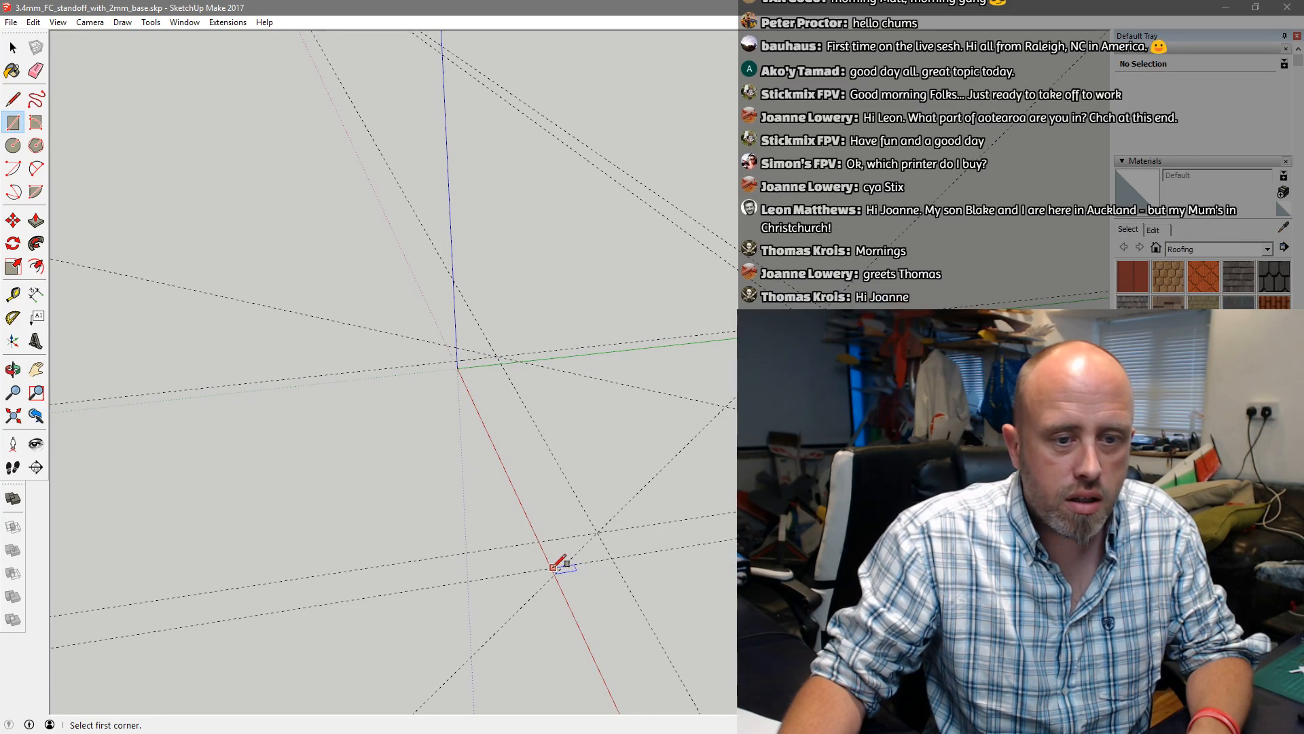
scroll(554, 564, up, 2)
scroll(546, 566, up, 1)
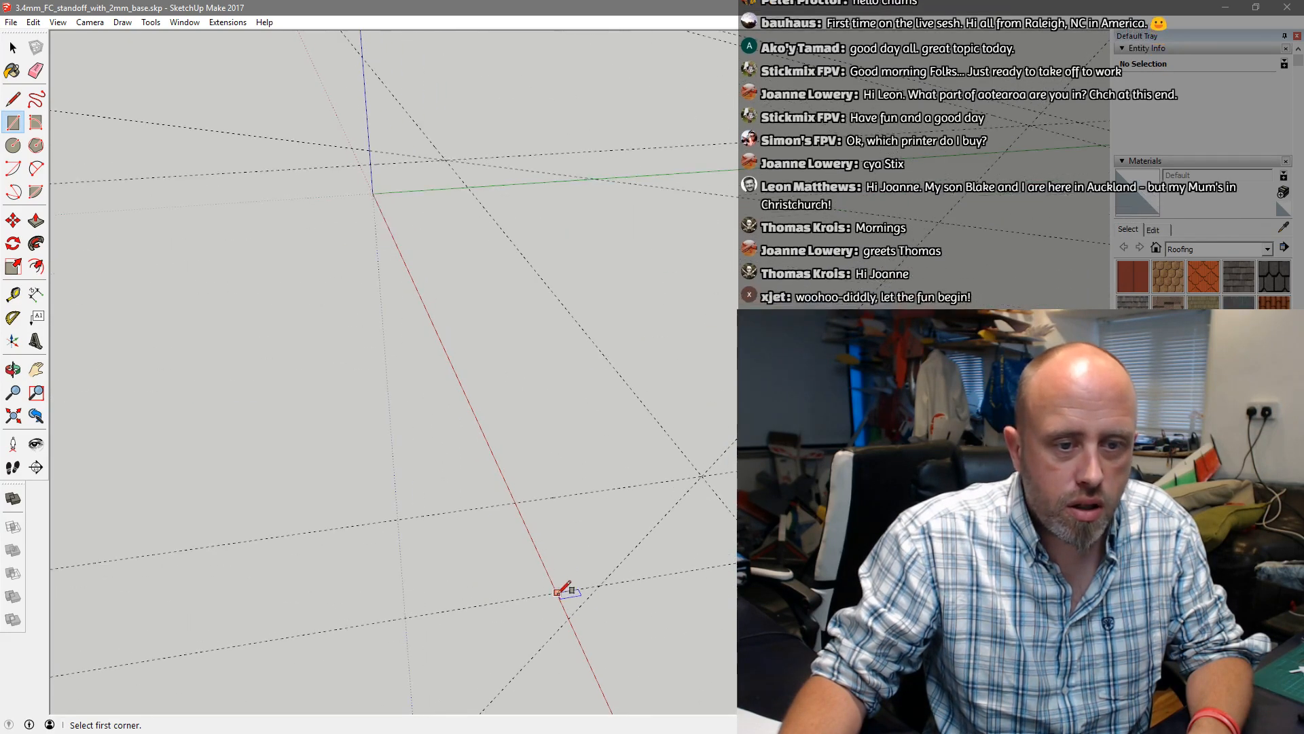
click(557, 592)
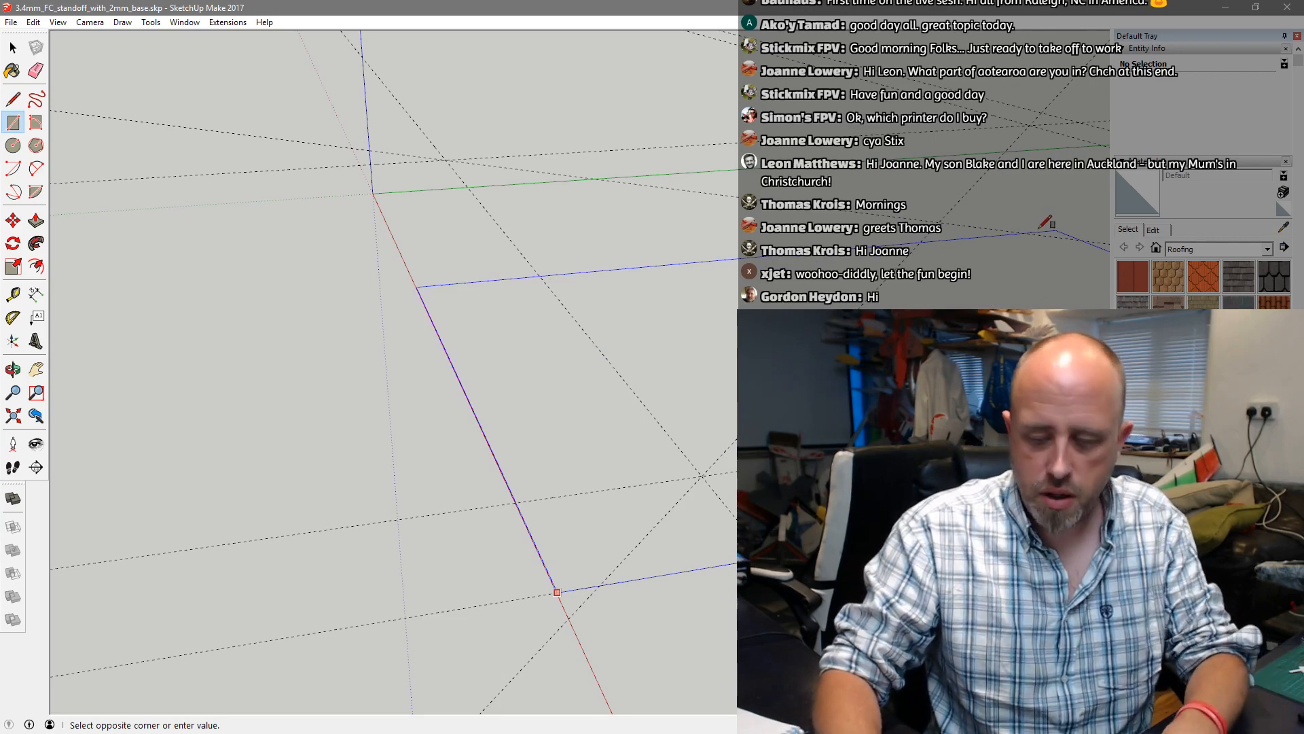
click(1046, 226)
Push/Pull the rectangular base face upward to form a thin plate
scroll(747, 271, down, 2)
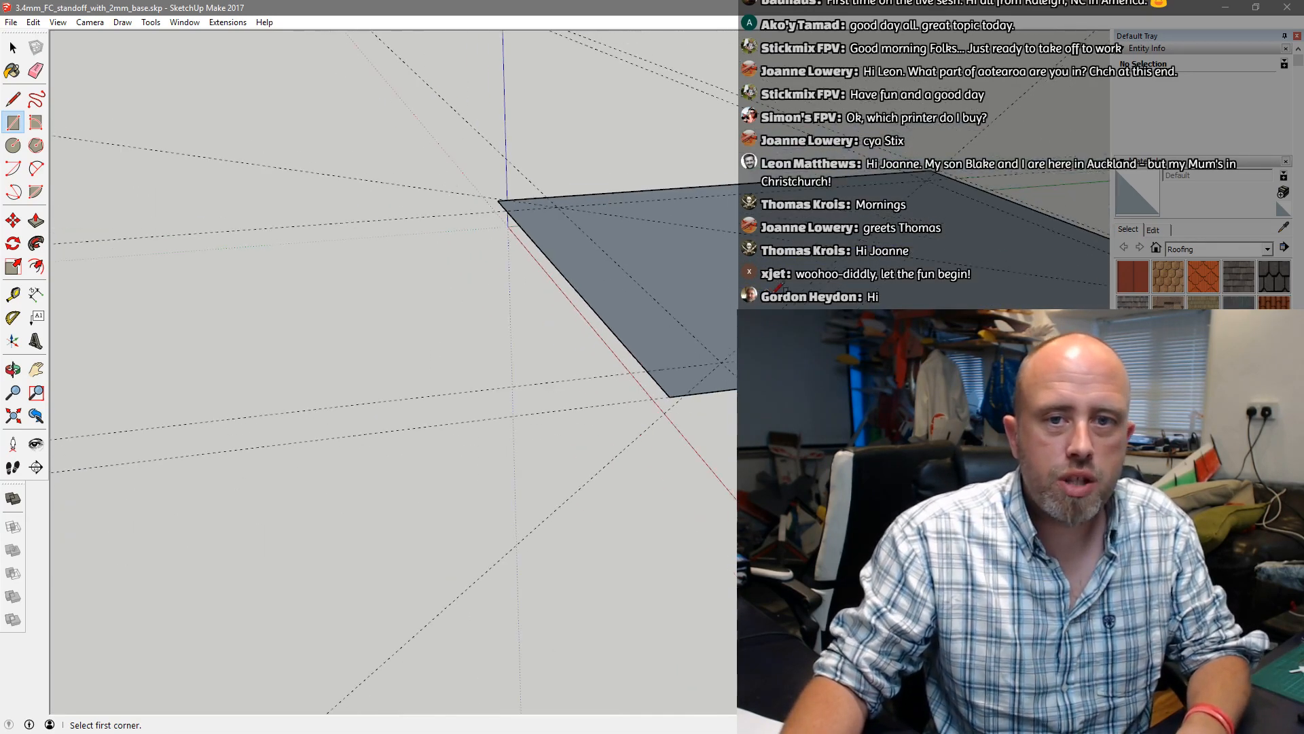
scroll(858, 290, down, 4)
middle_drag(858, 290, 663, 358)
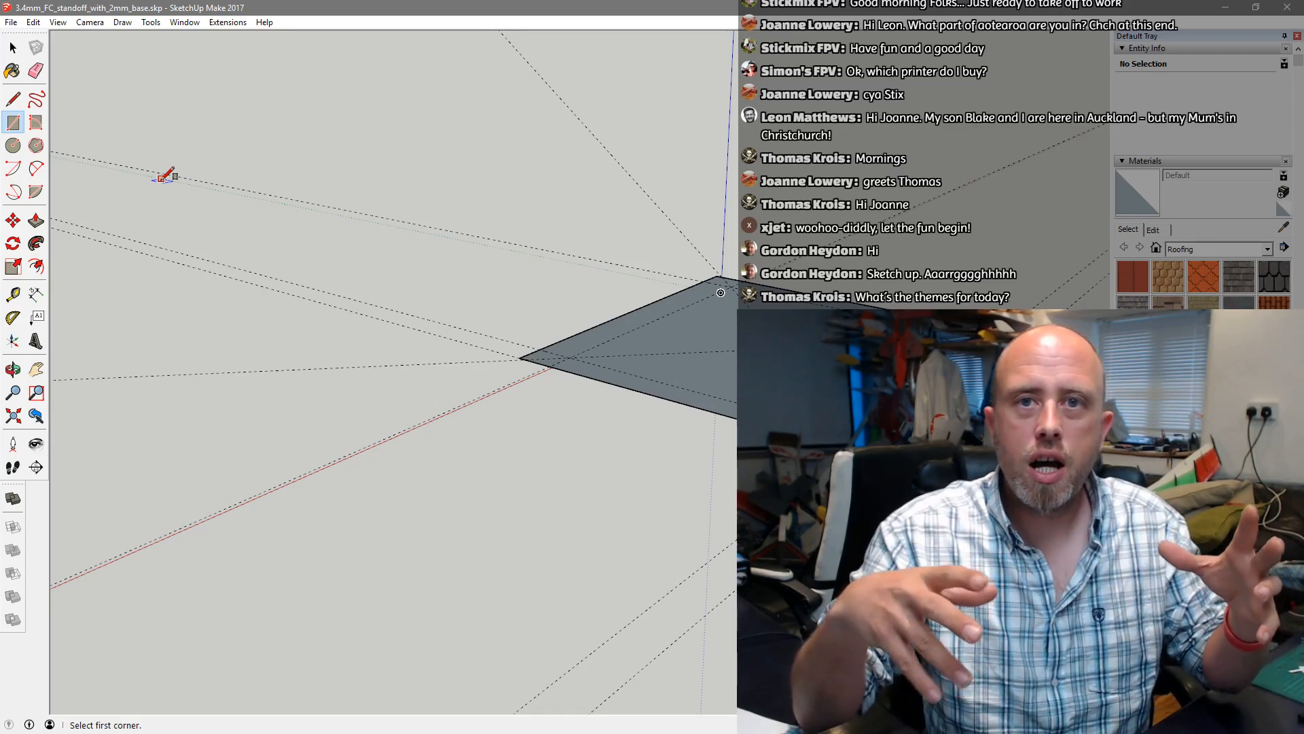
click(36, 221)
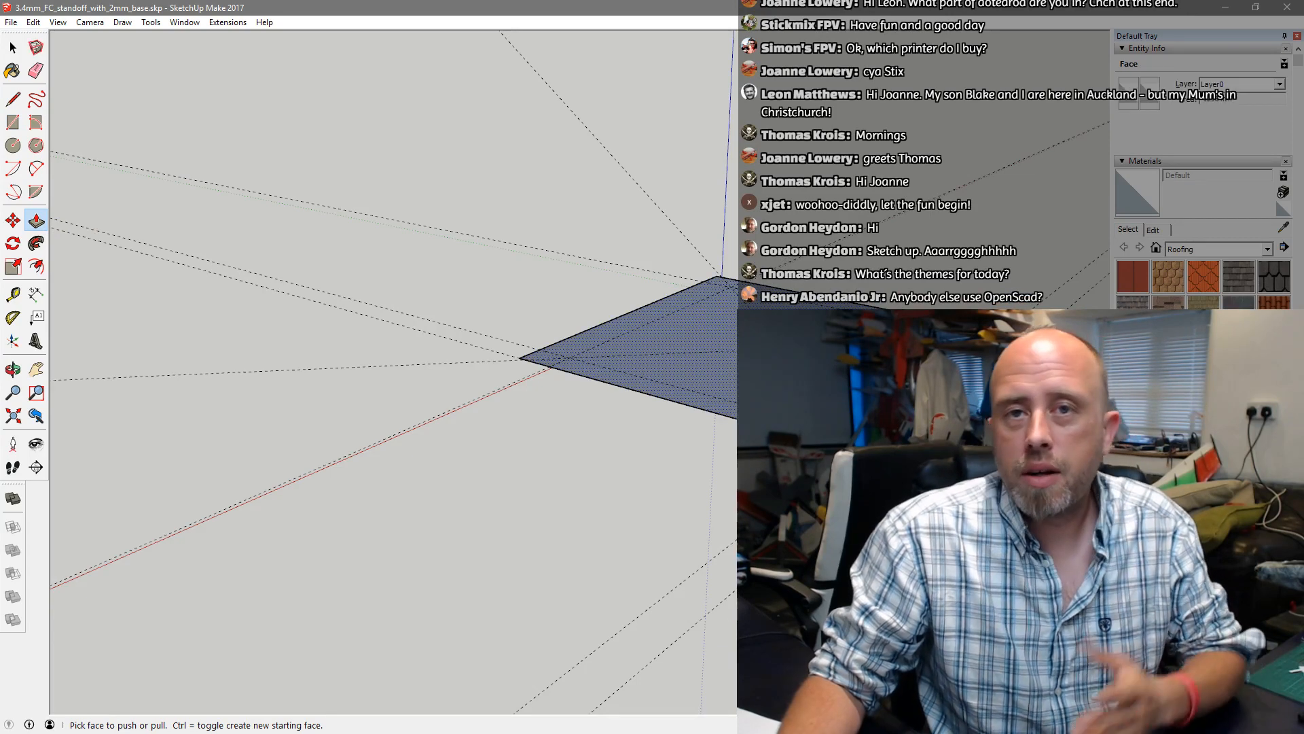
click(801, 360)
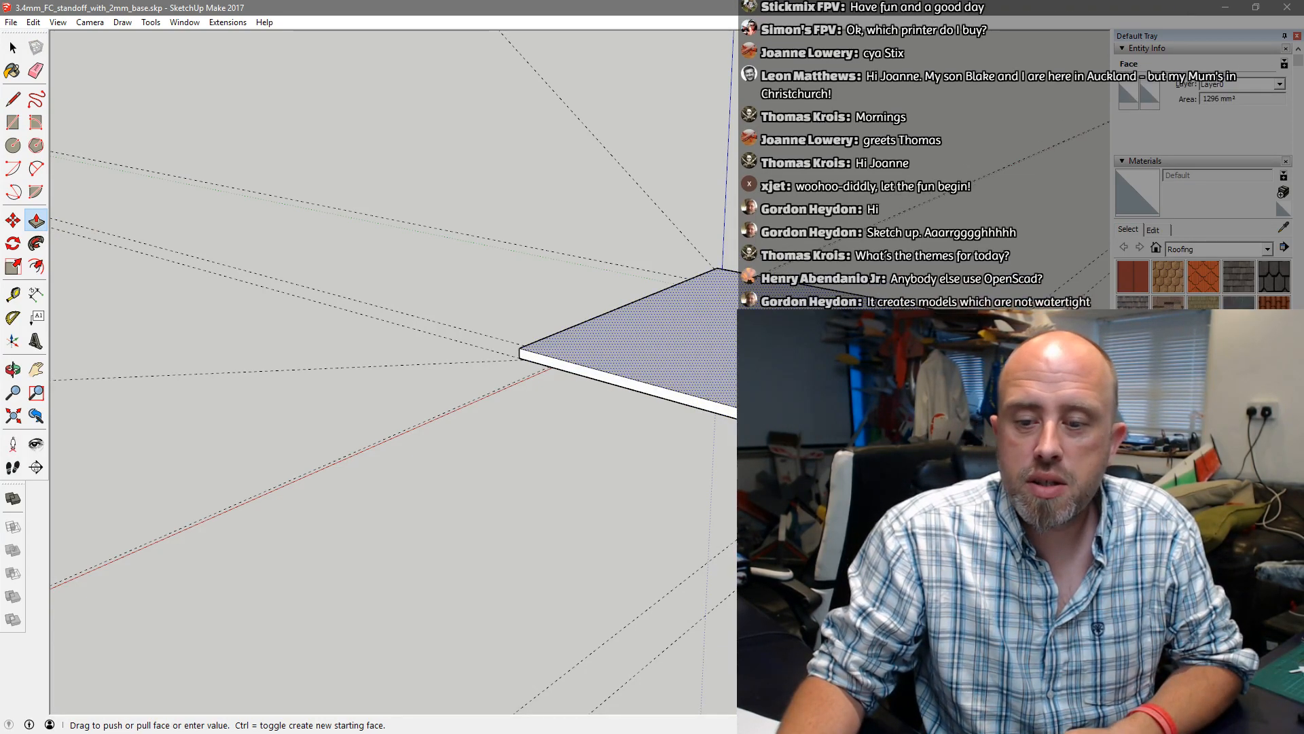
key(Return)
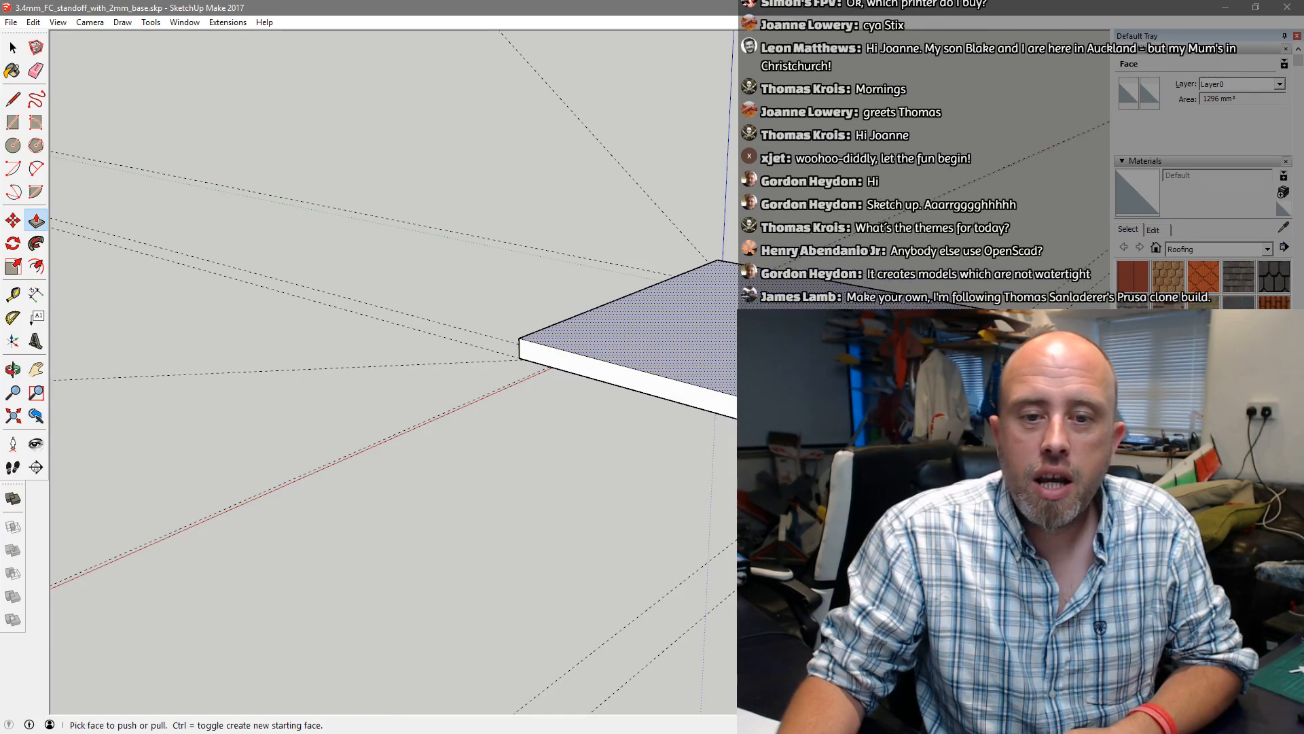
click(609, 242)
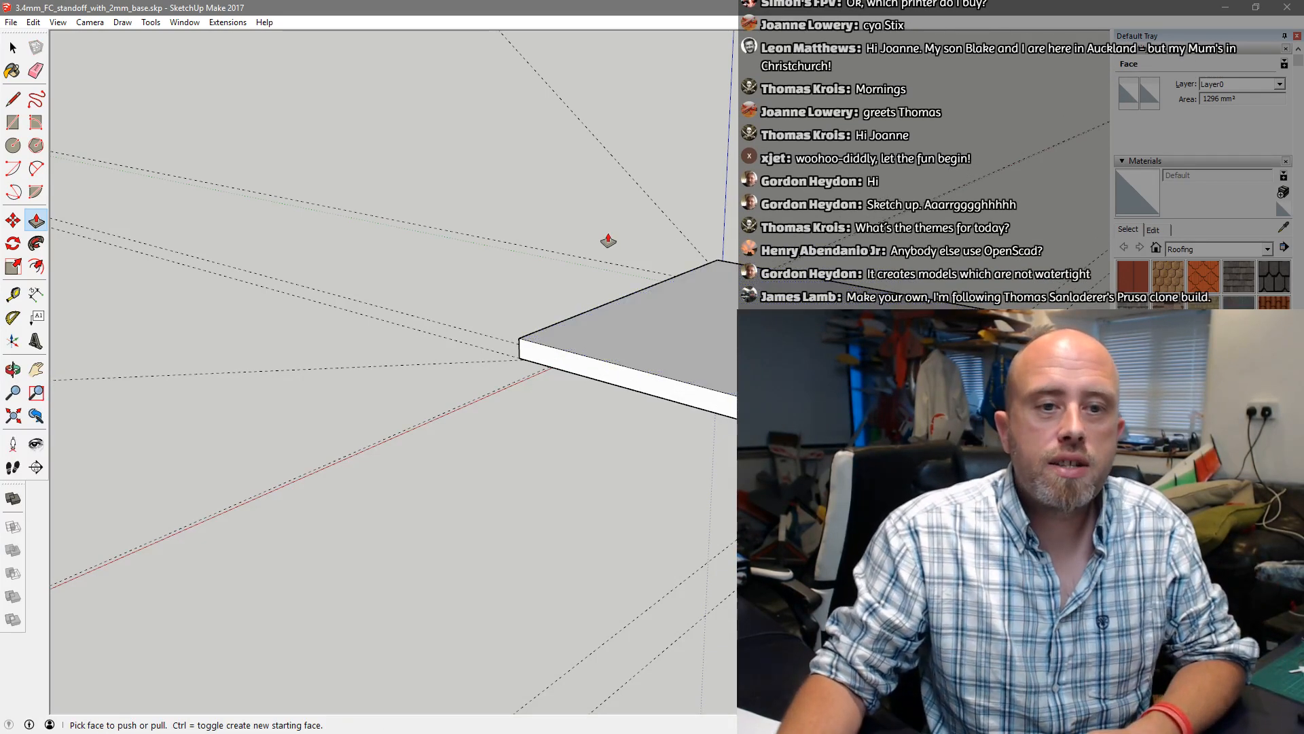
Create two diagonal guides across the plate's top face, joining its opposite corners
middle_drag(911, 263, 1036, 261)
scroll(727, 442, down, 1)
scroll(781, 406, down, 3)
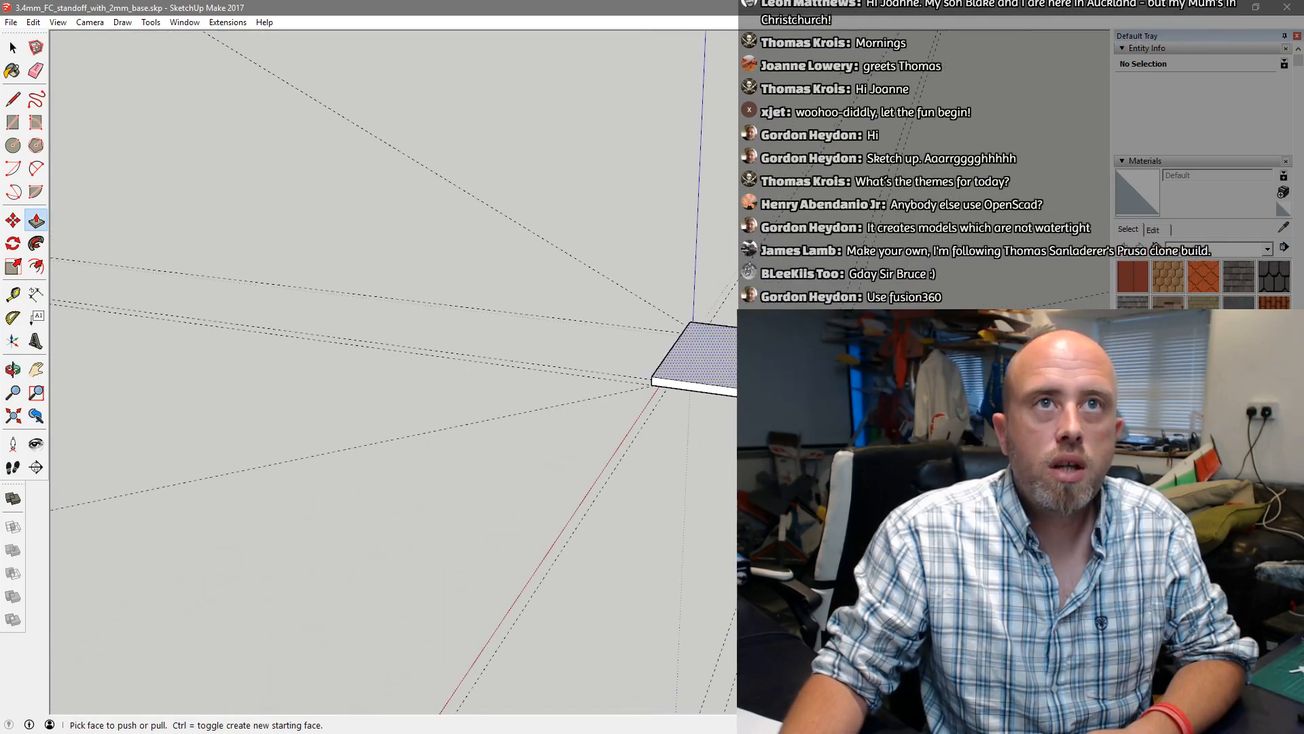
scroll(1155, 393, up, 3)
scroll(1036, 373, up, 1)
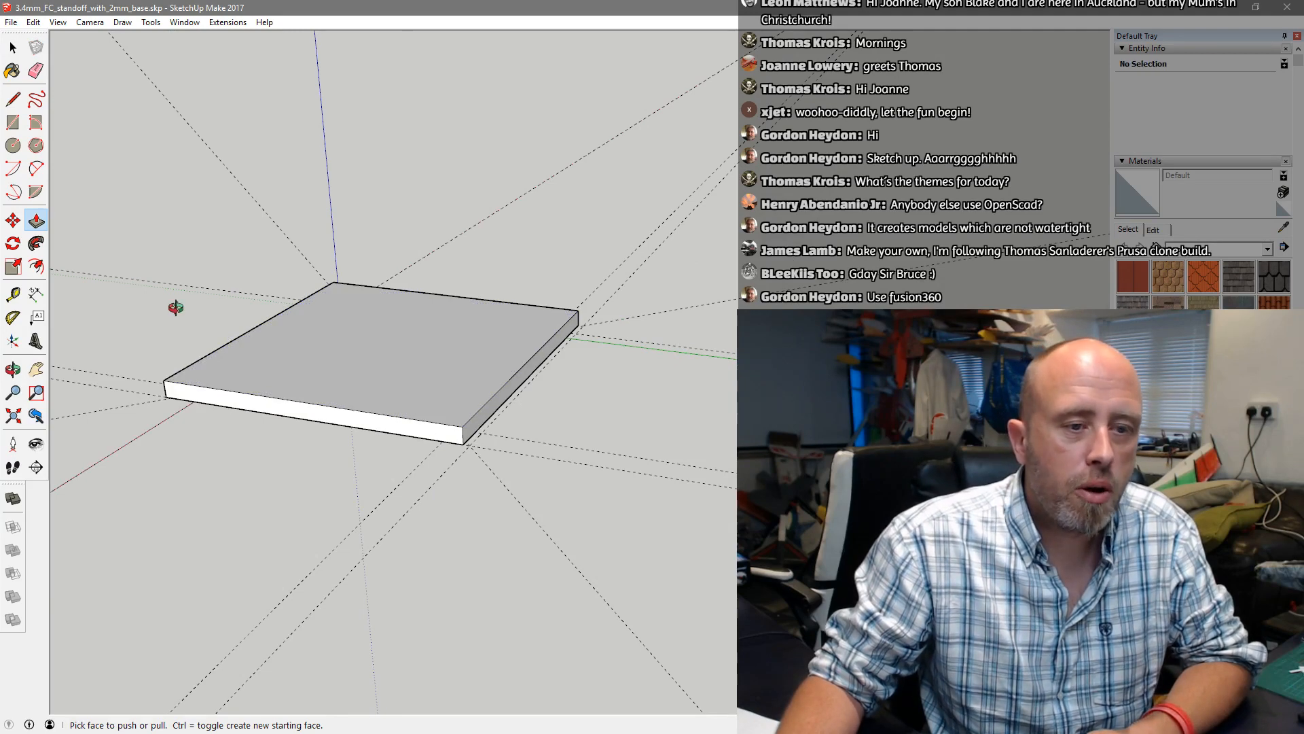
middle_drag(178, 305, 320, 328)
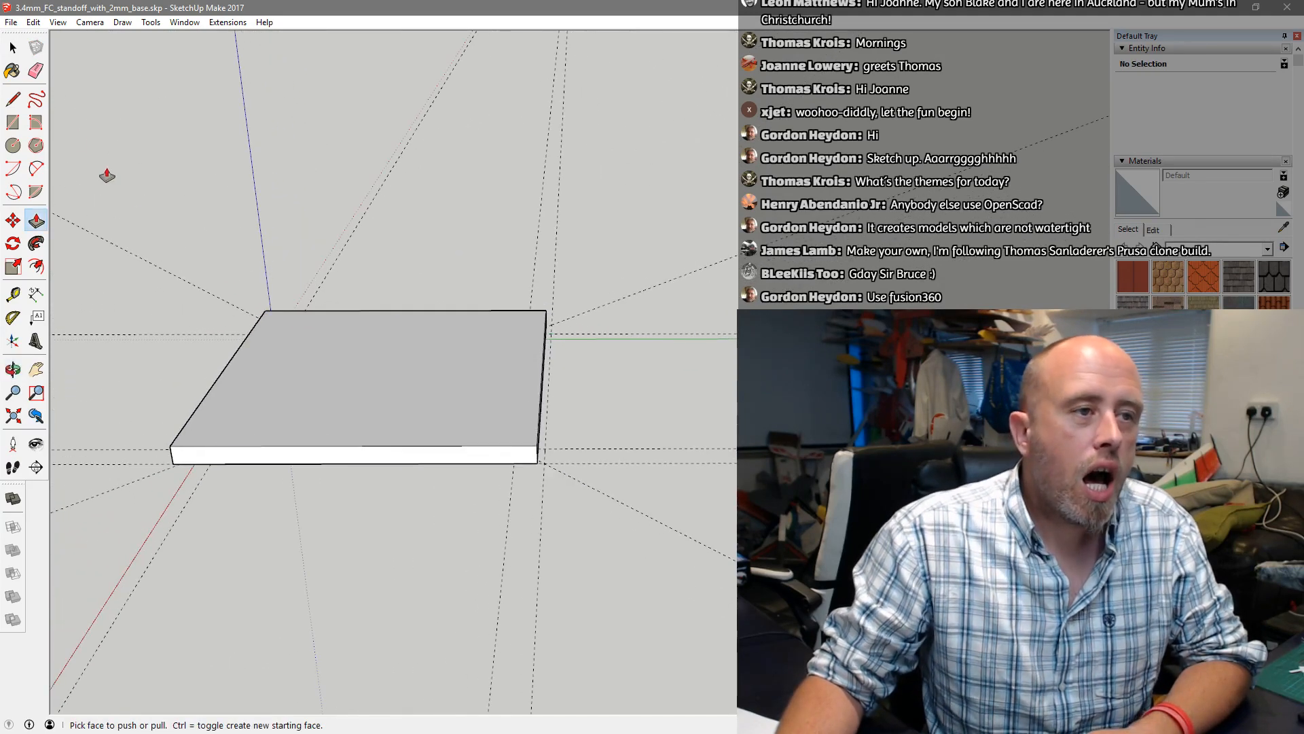
click(25, 295)
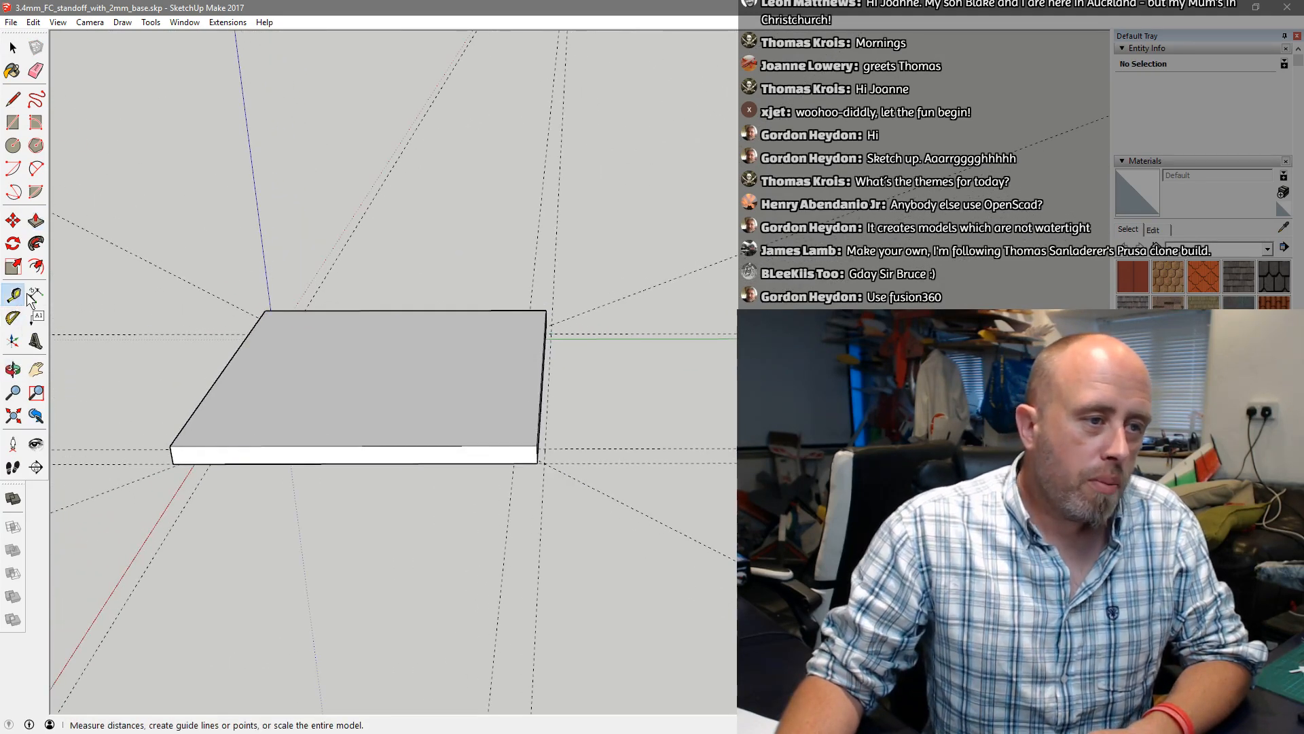
click(265, 311)
click(538, 435)
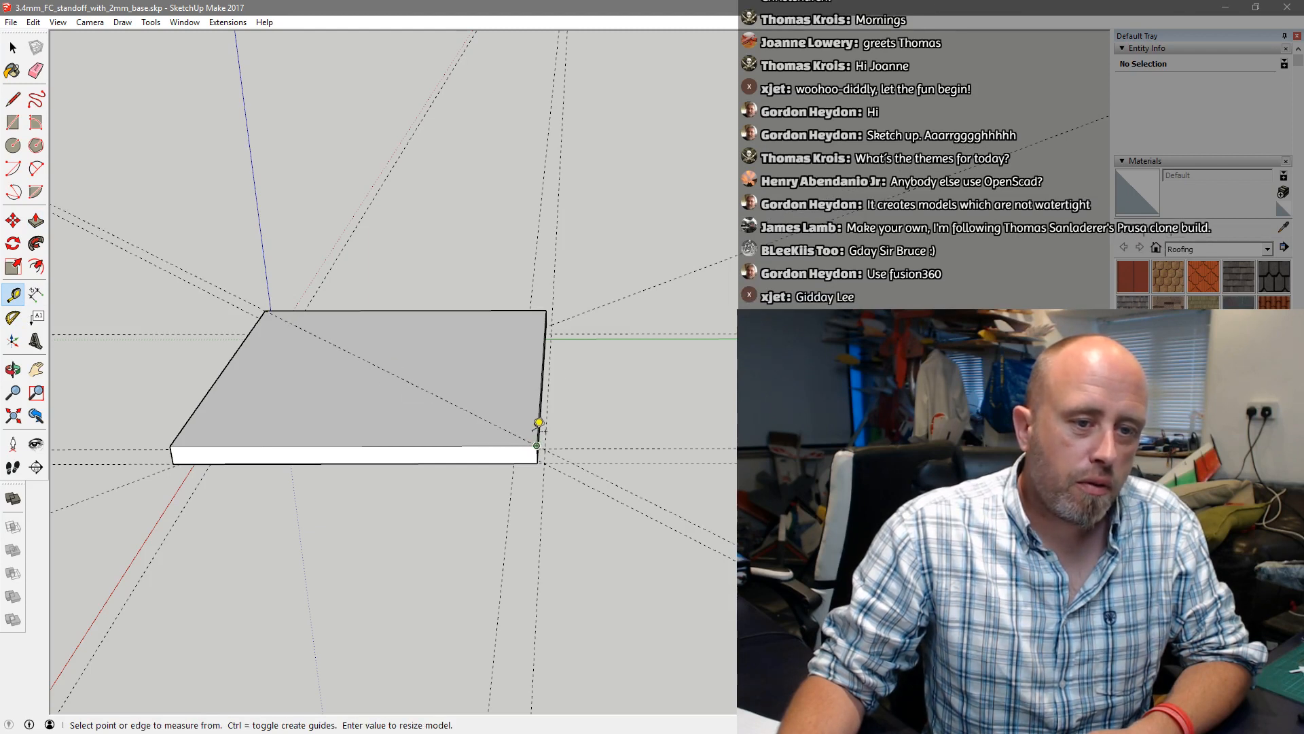
click(545, 310)
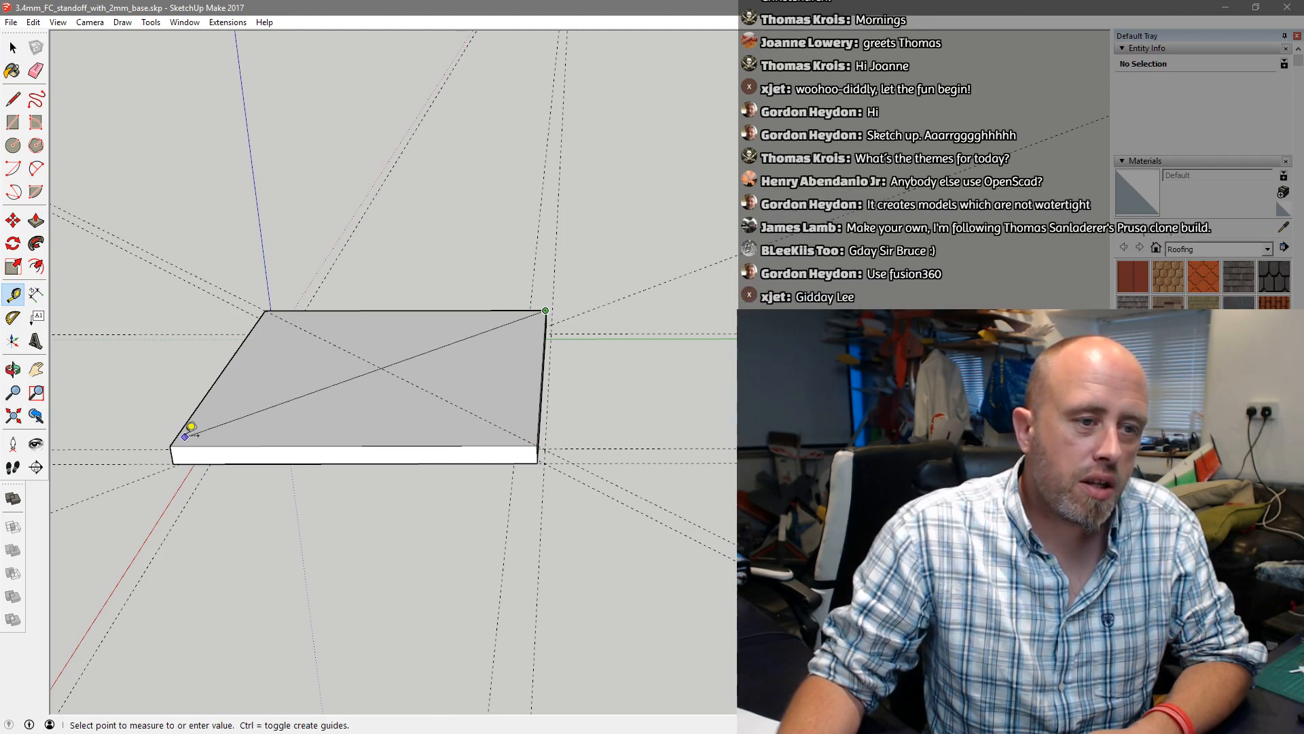
click(173, 445)
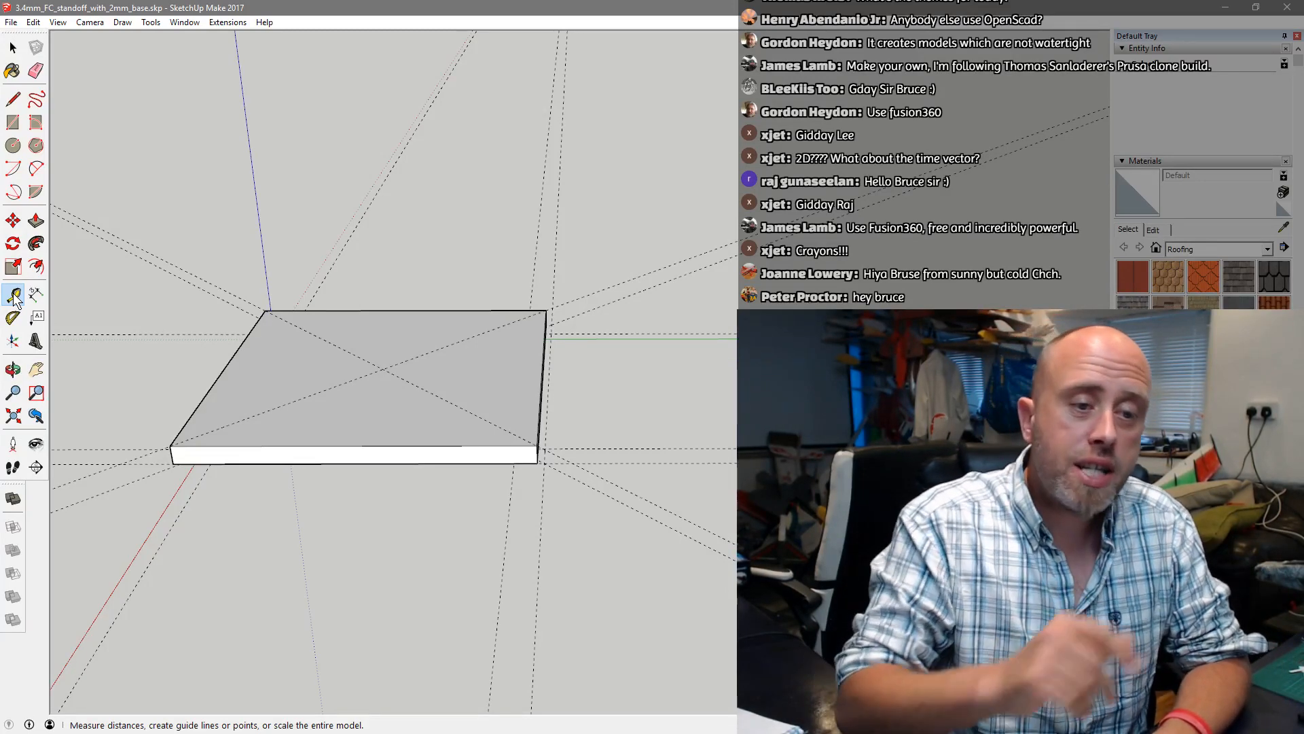
Create two guides across the plate's top face, running front to back just inside its left and right edges
click(14, 296)
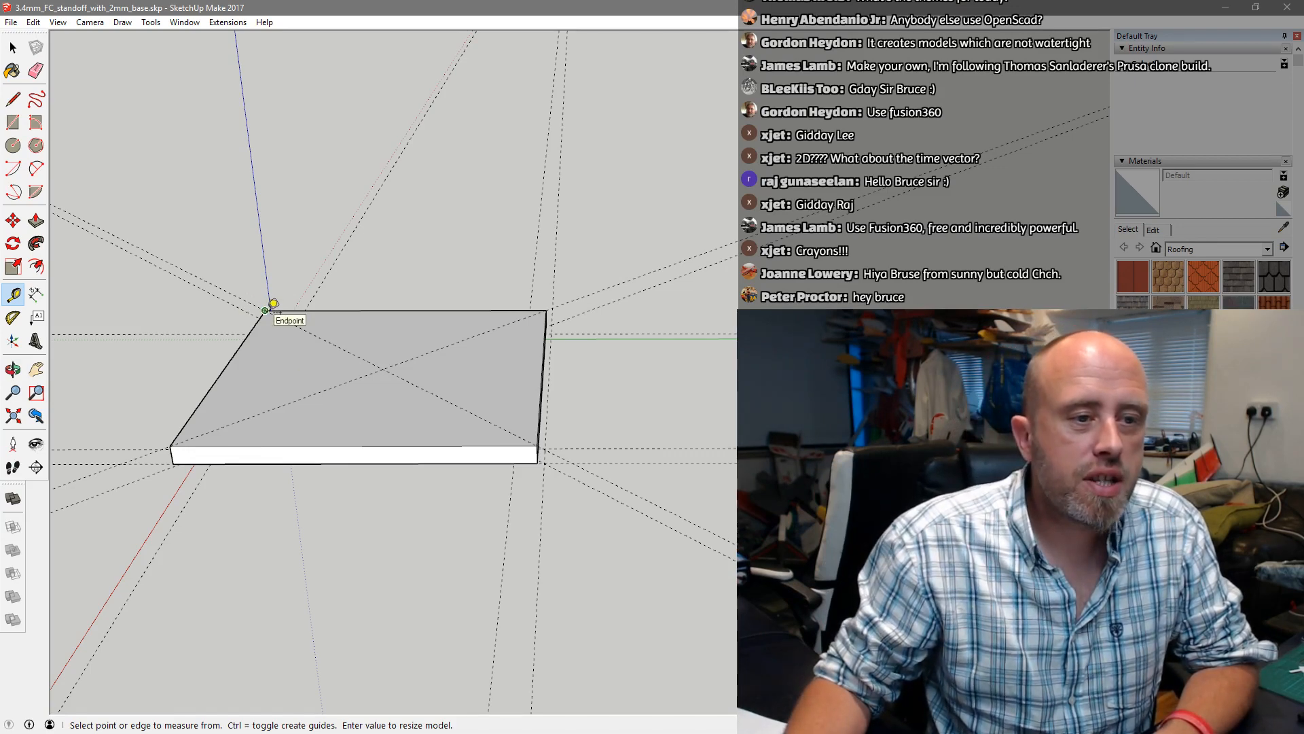
scroll(267, 307, up, 3)
click(117, 519)
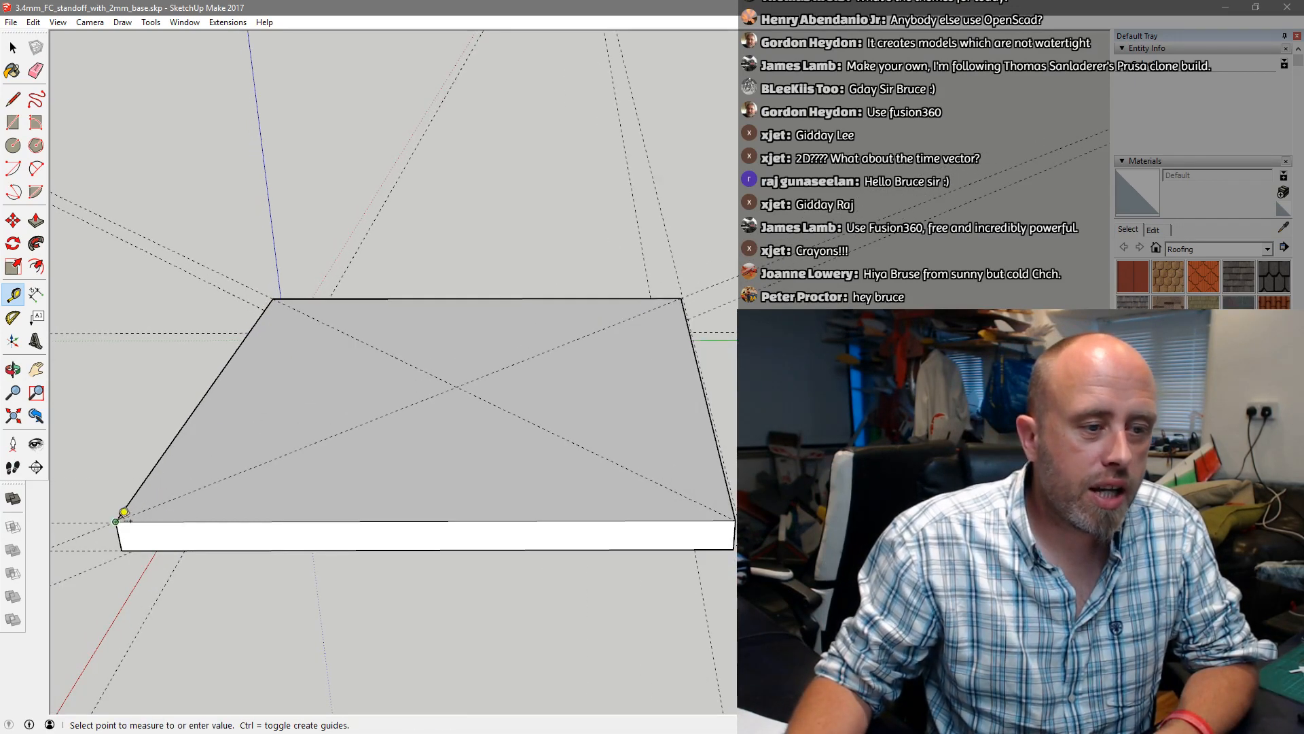
click(167, 521)
click(167, 521)
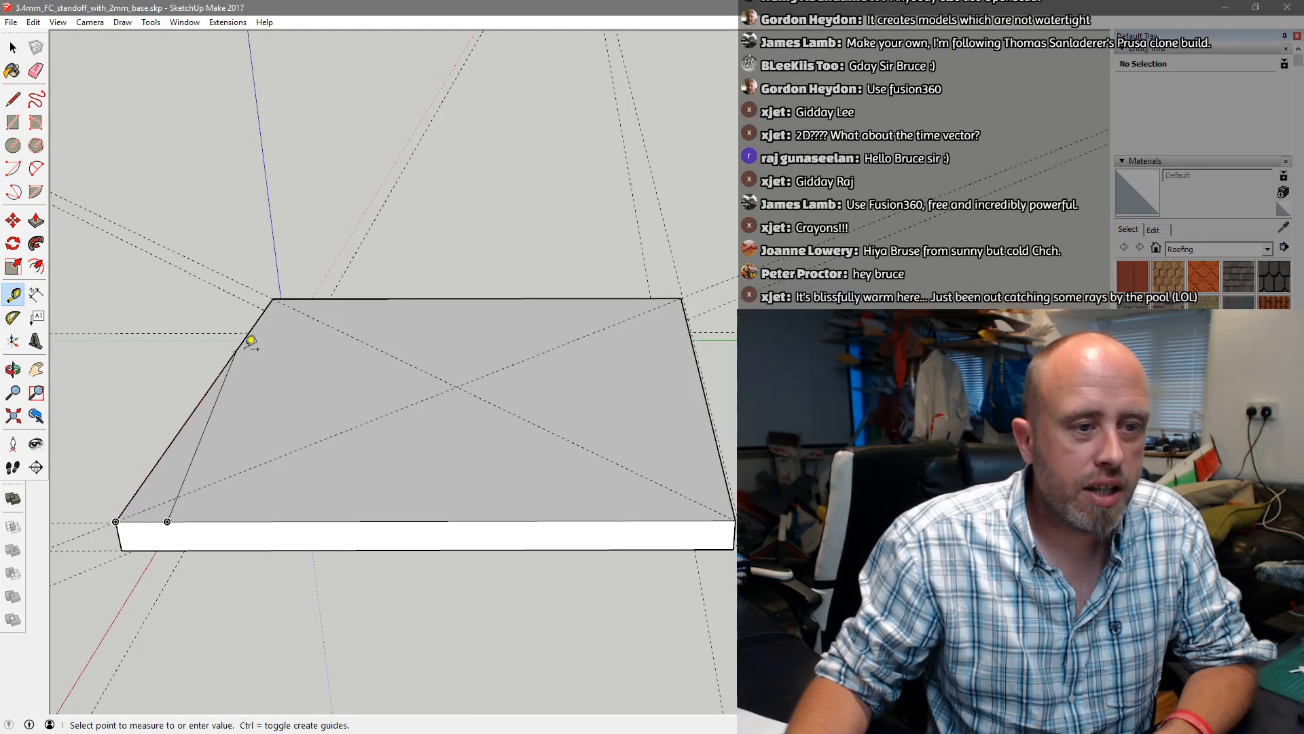
click(307, 297)
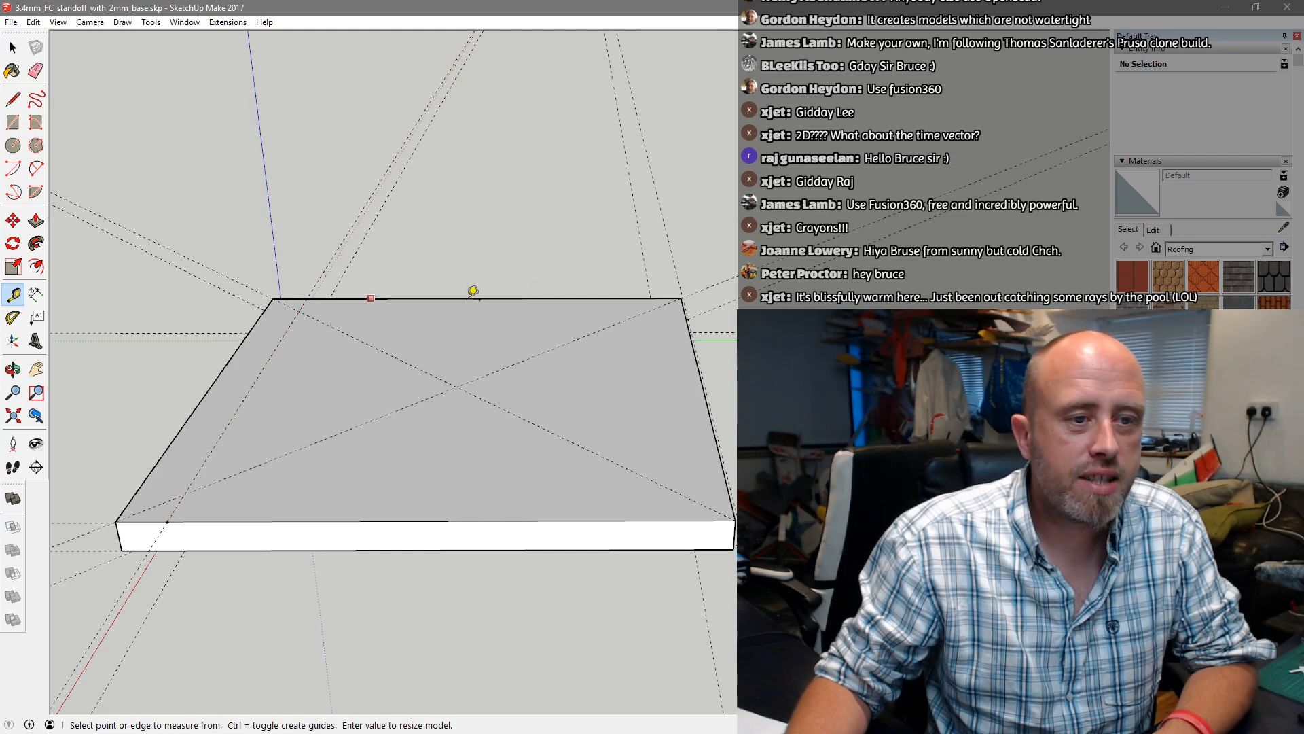
click(720, 519)
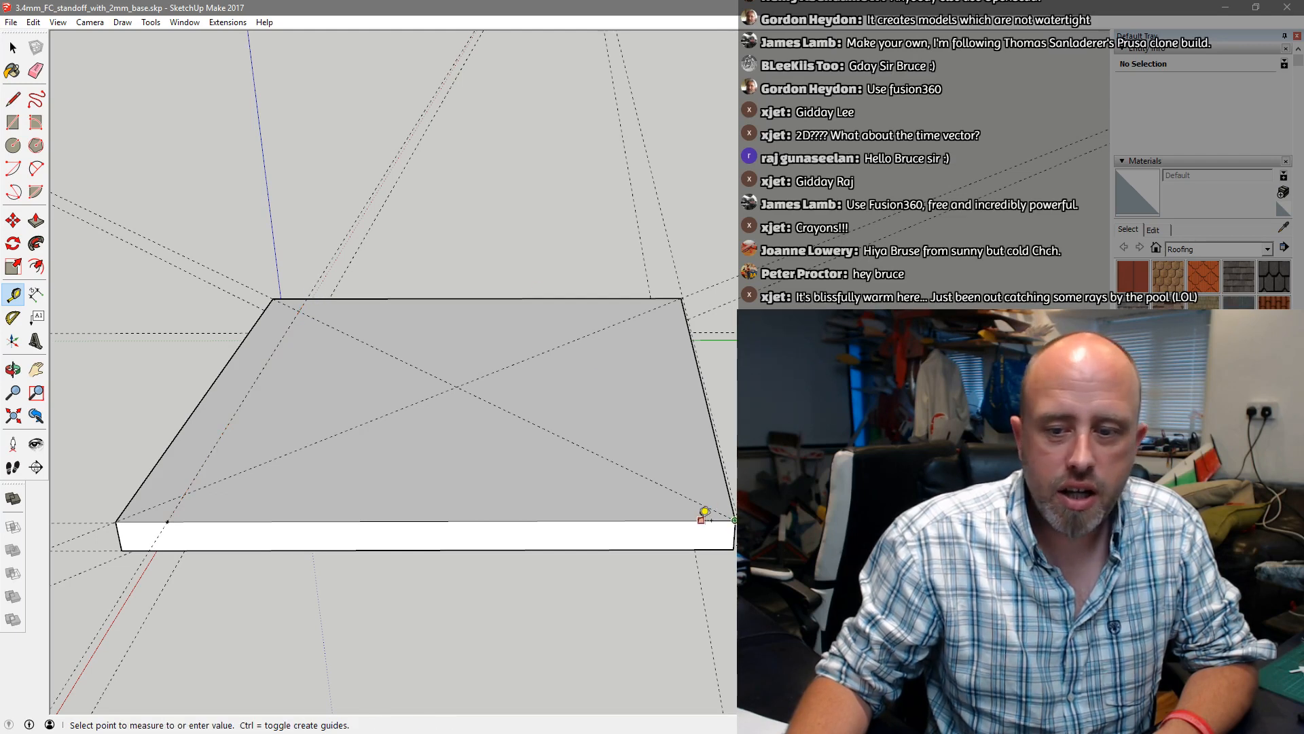
click(686, 515)
click(683, 520)
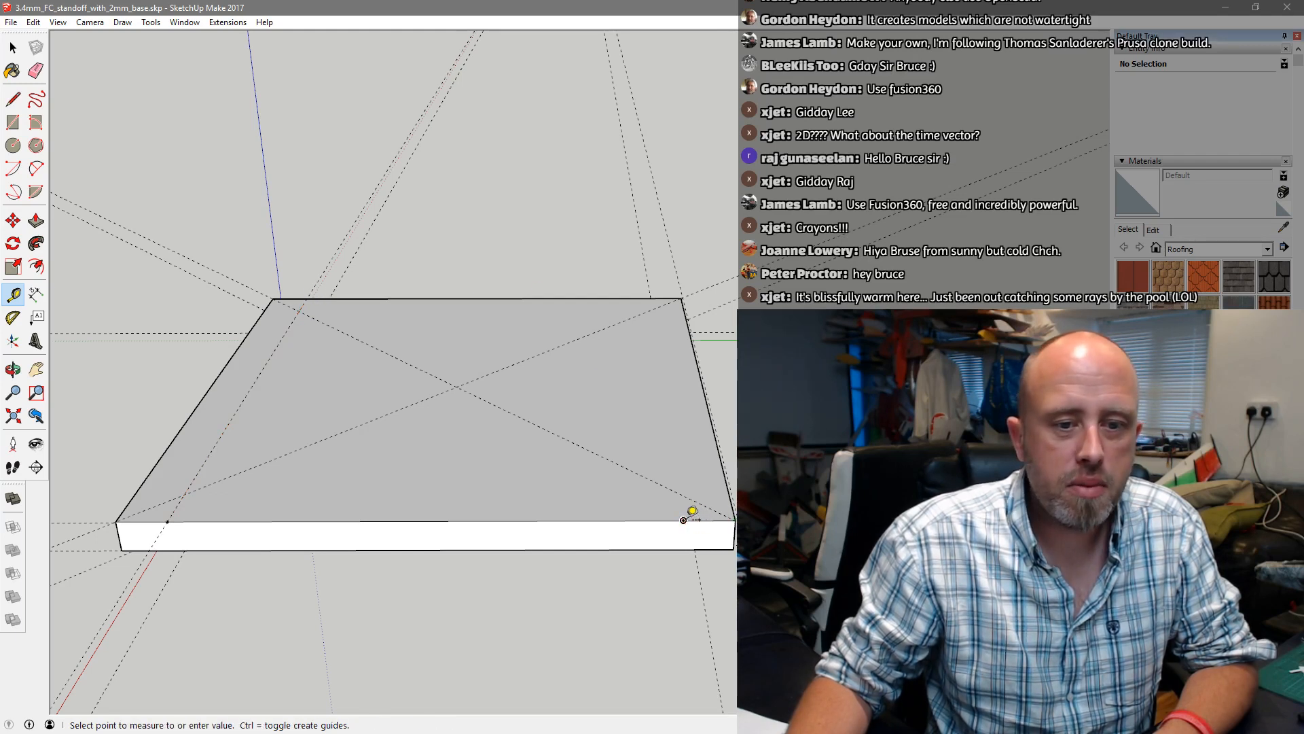
click(652, 289)
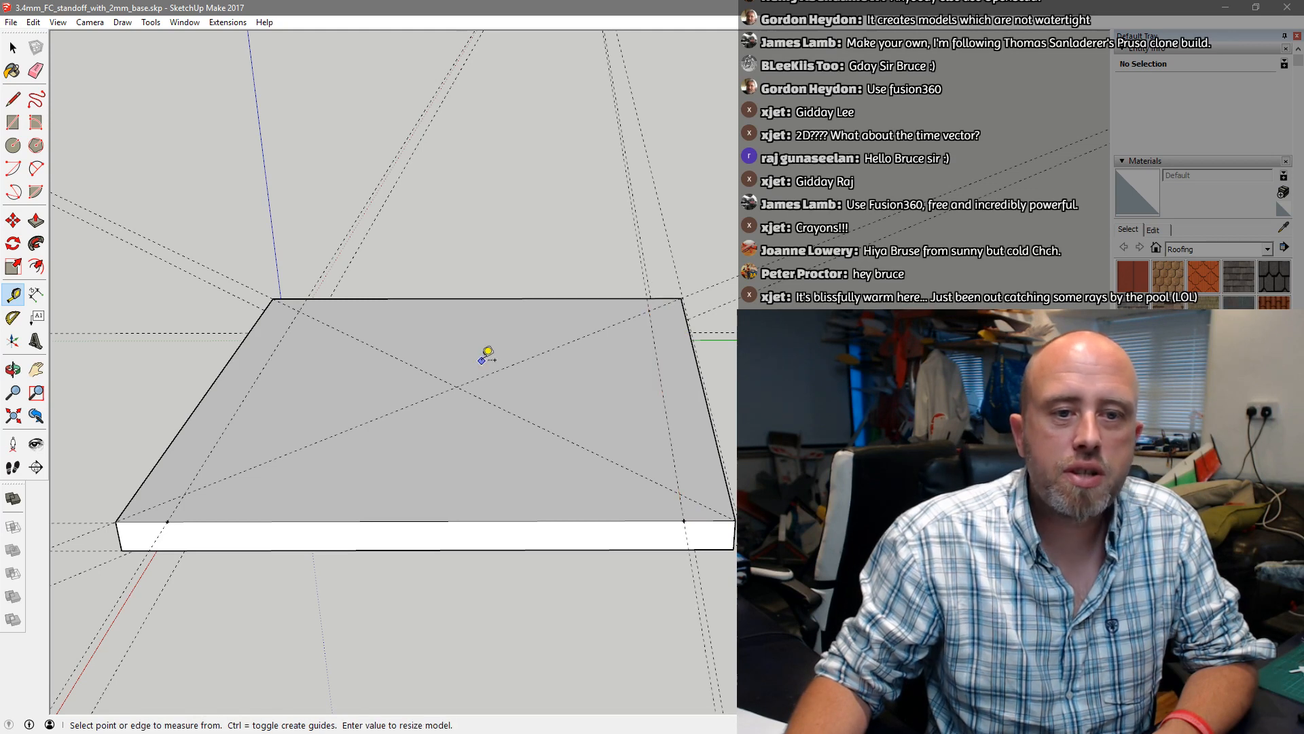
Create two crossing guides on the top face, one 3 mm inside the back edge and one similarly inside the front edge
click(271, 300)
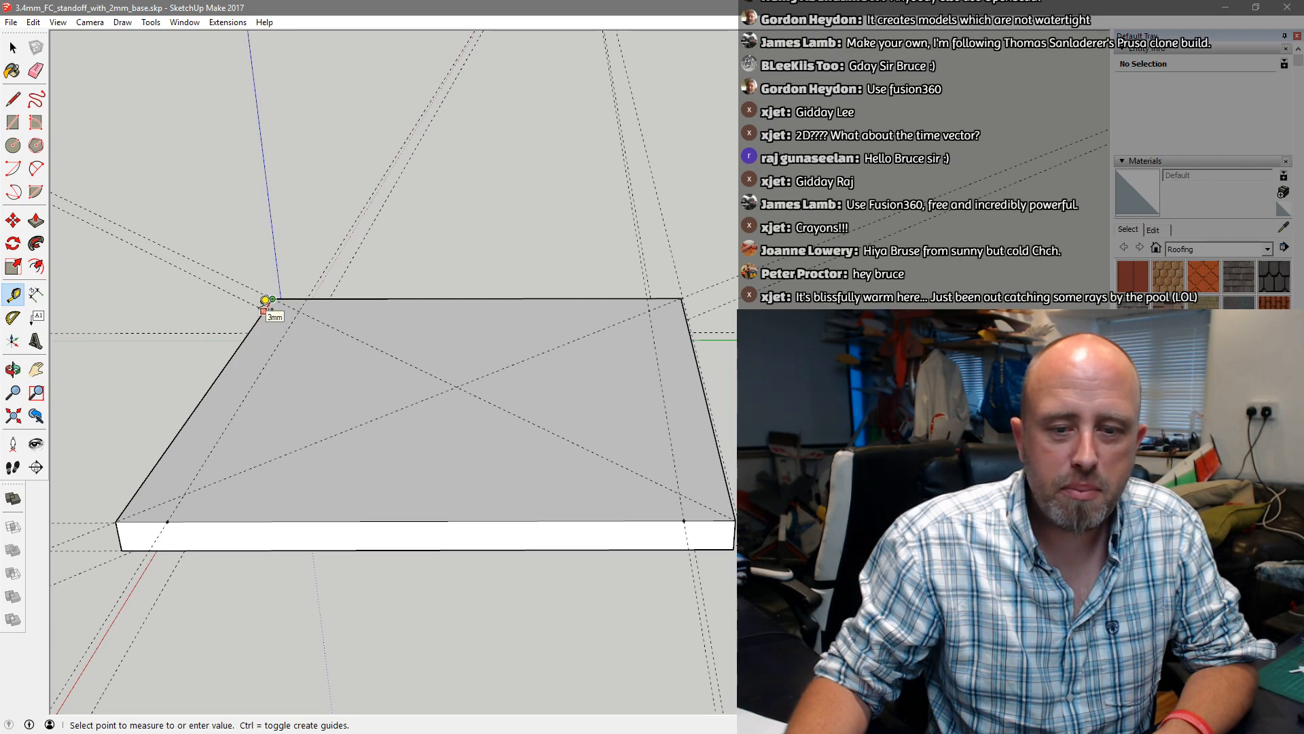
click(267, 303)
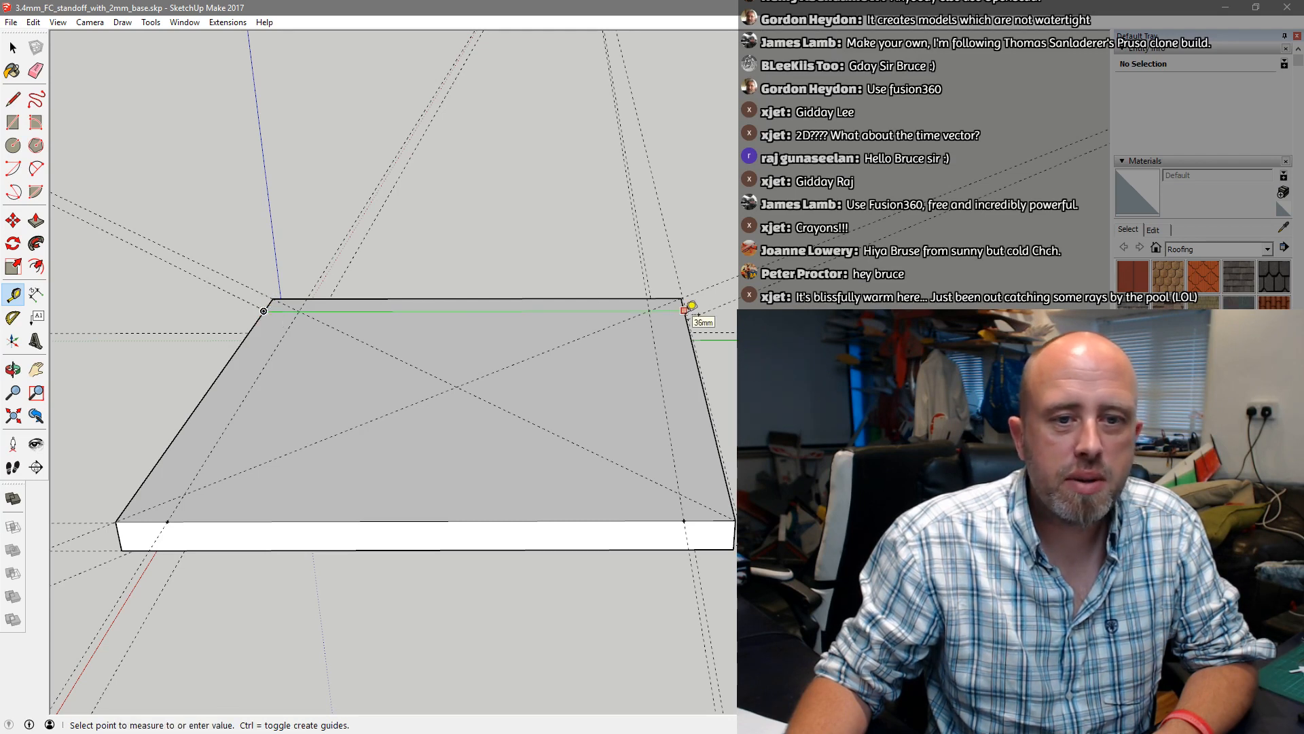
click(115, 521)
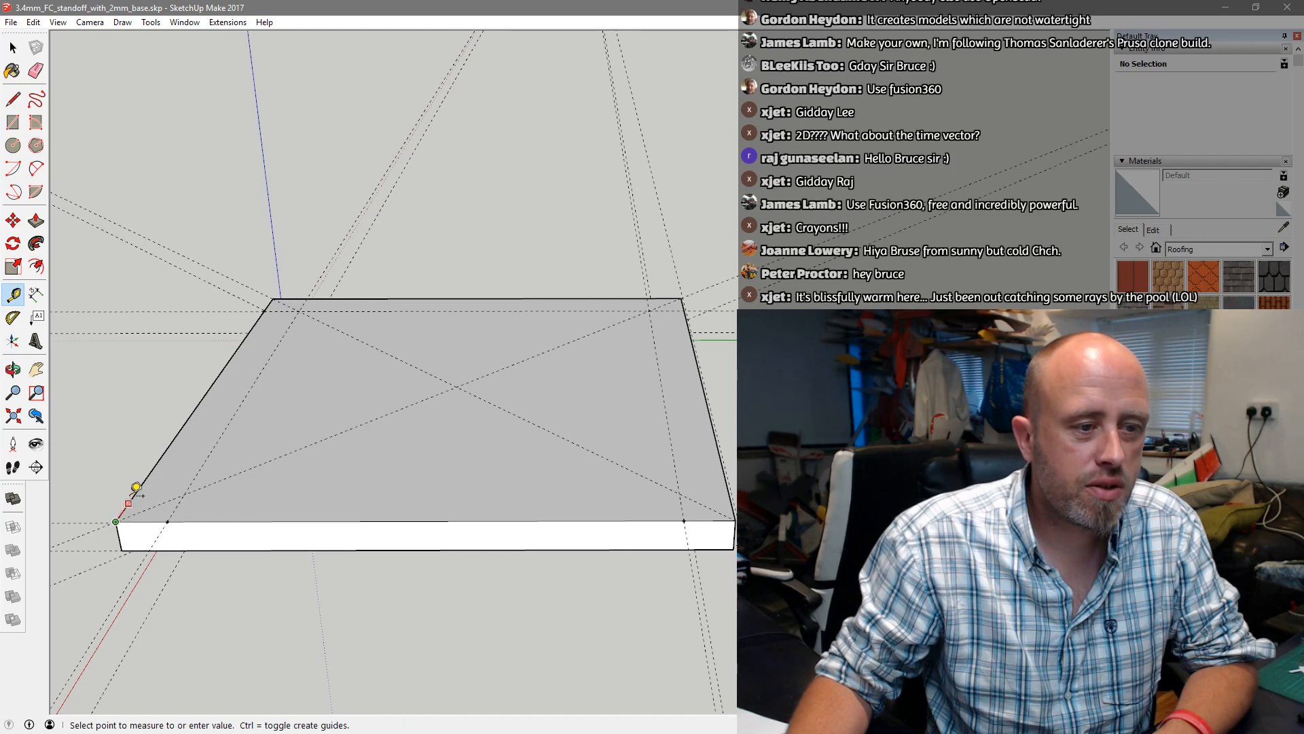
click(142, 483)
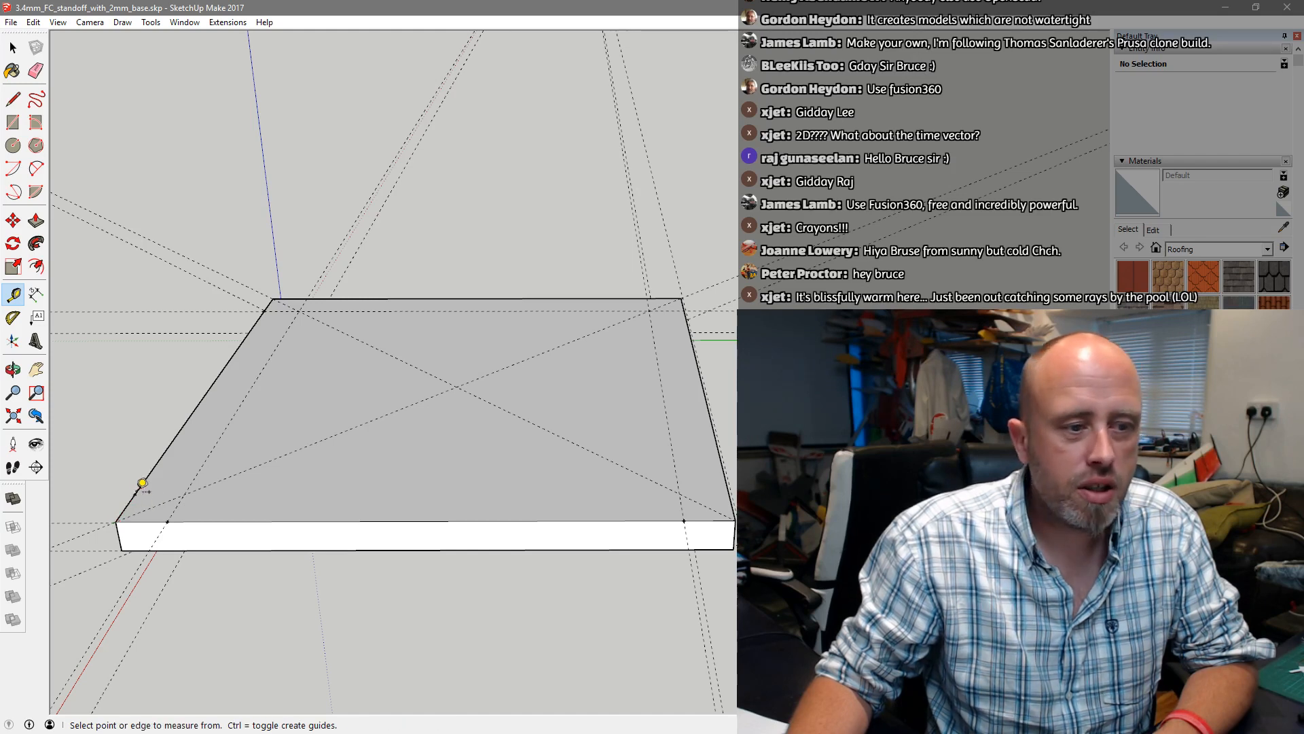
click(135, 493)
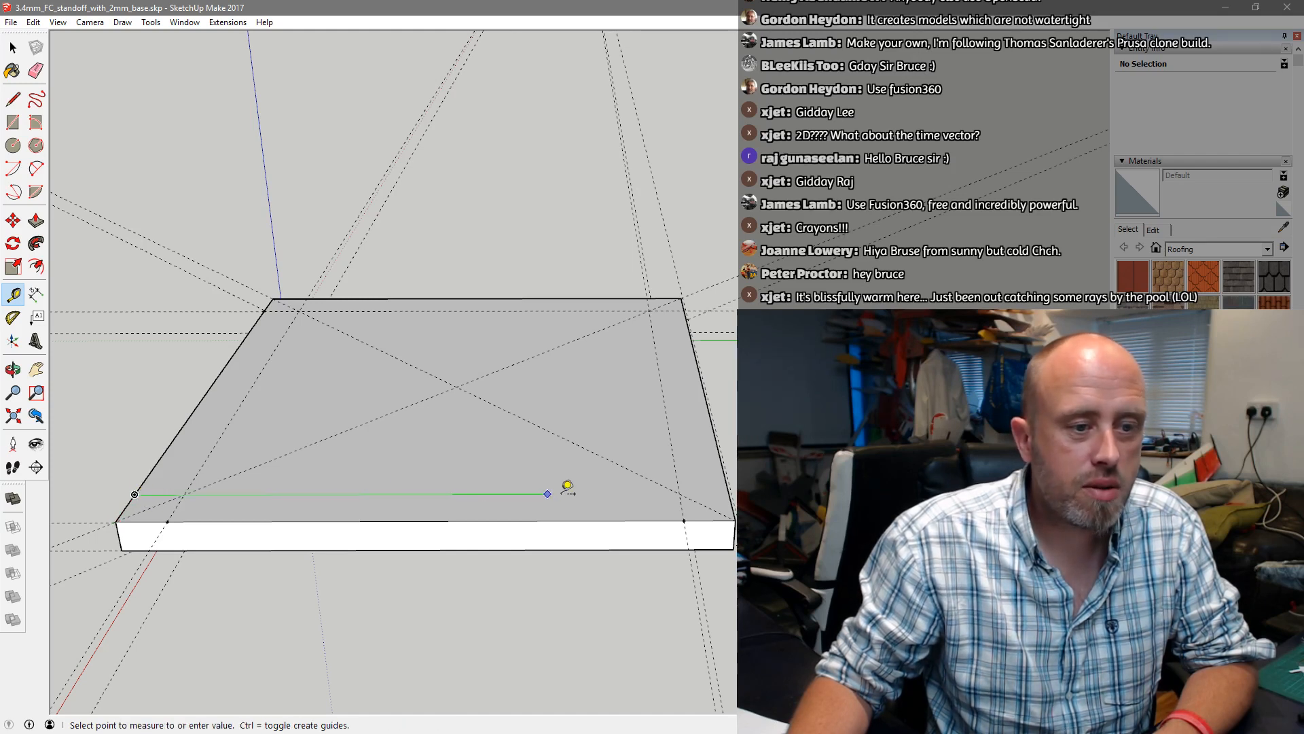
click(731, 487)
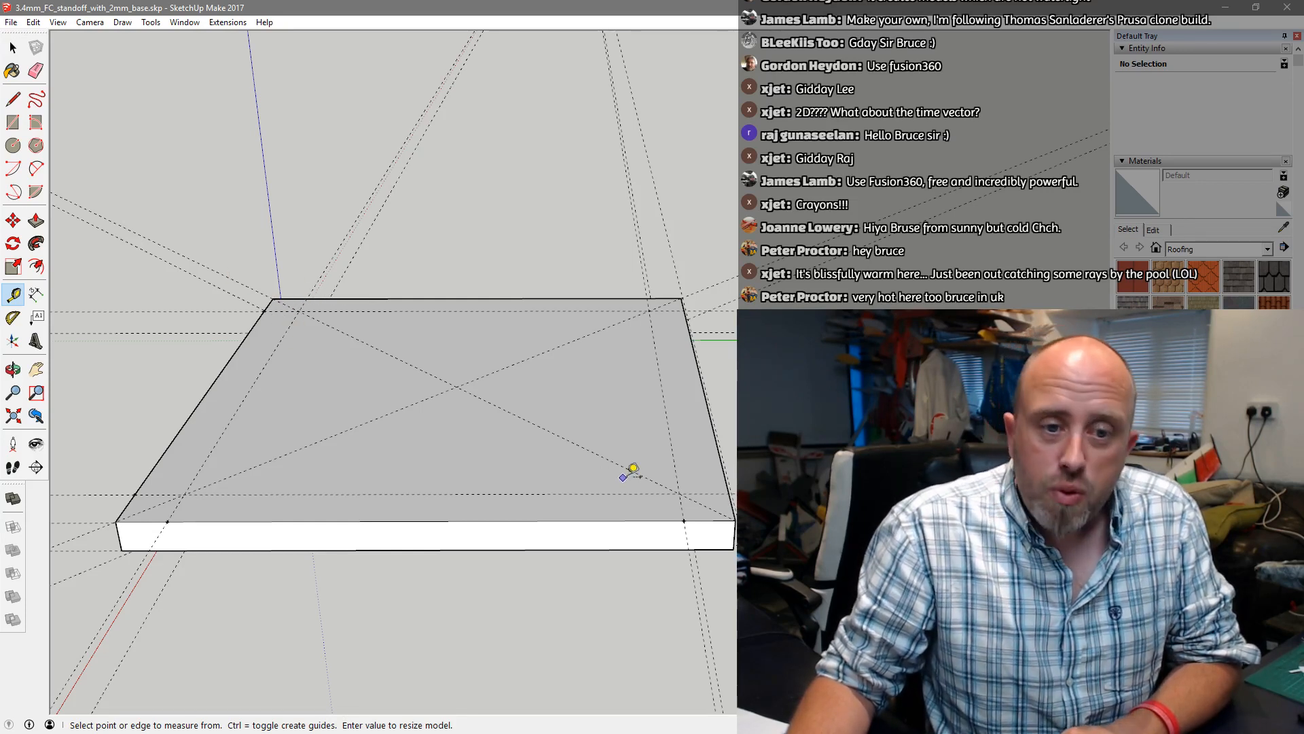
Draw a circle of about 7 mm² centred on the guide intersection near each of the top face's four corners
click(13, 147)
click(300, 310)
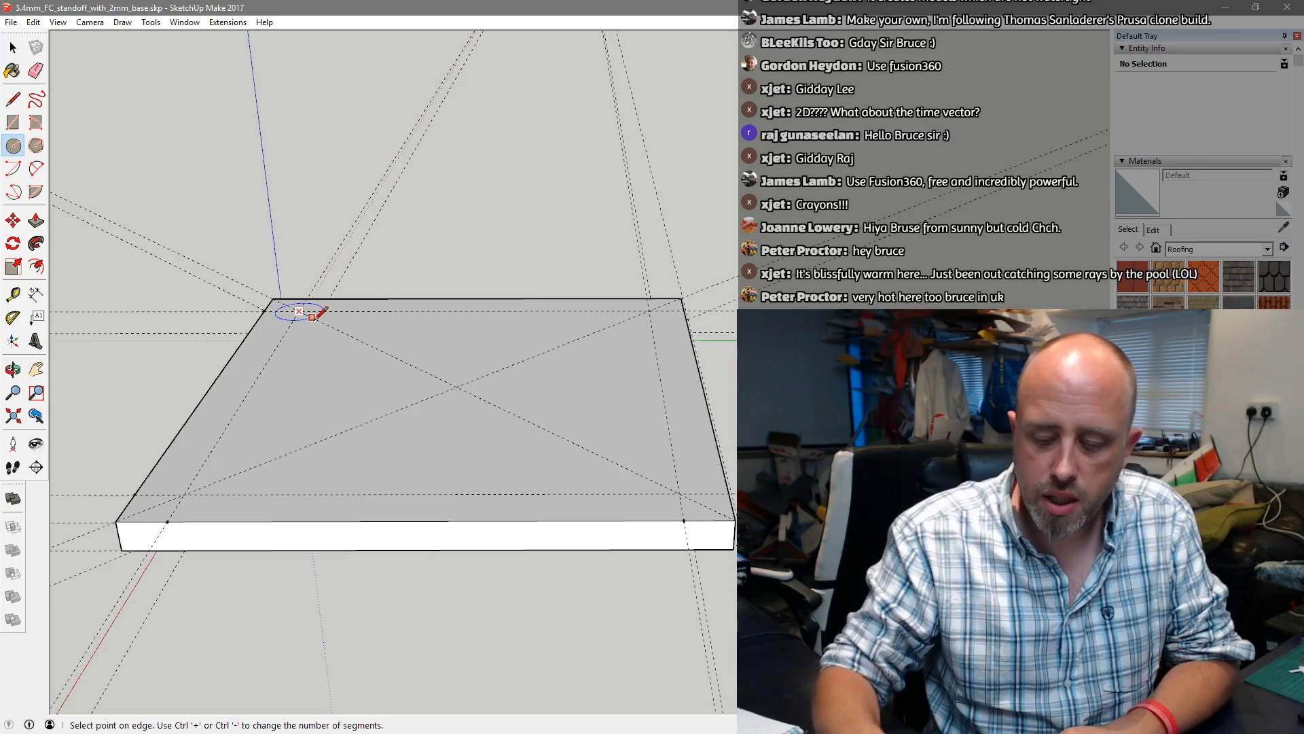
click(314, 318)
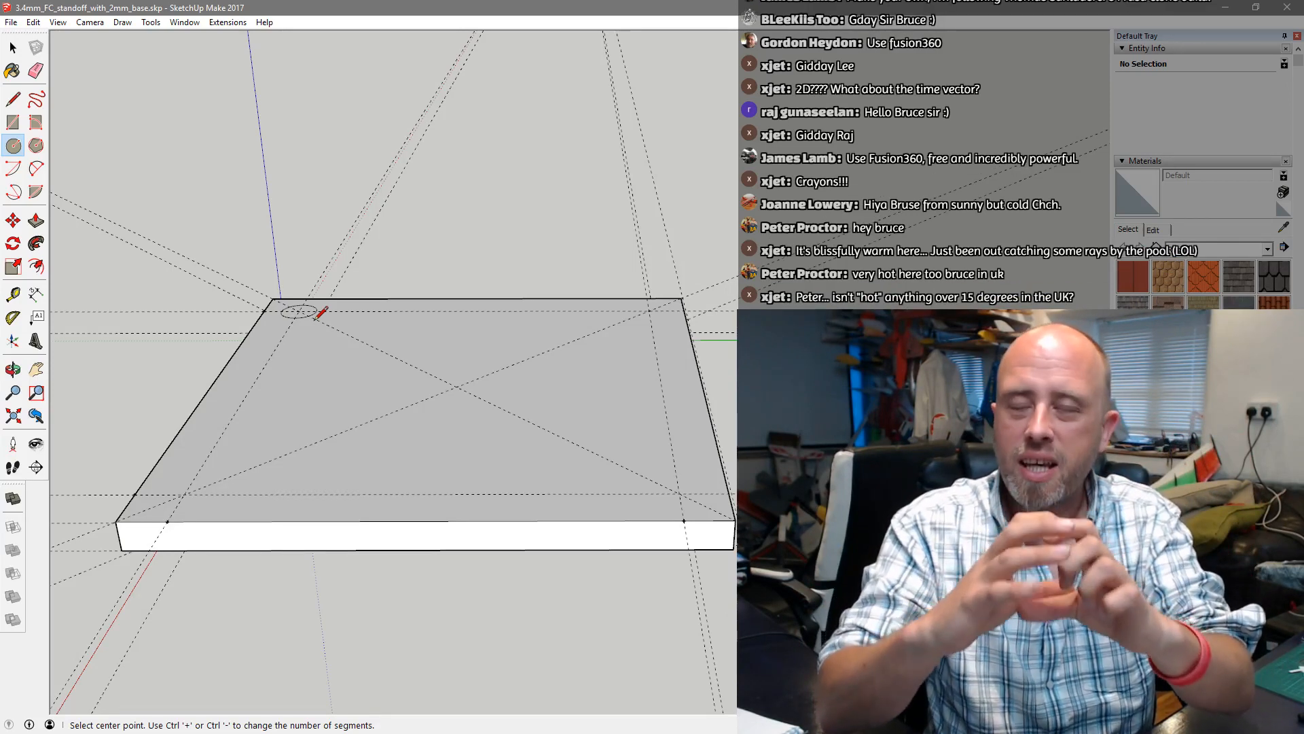
click(184, 495)
click(195, 504)
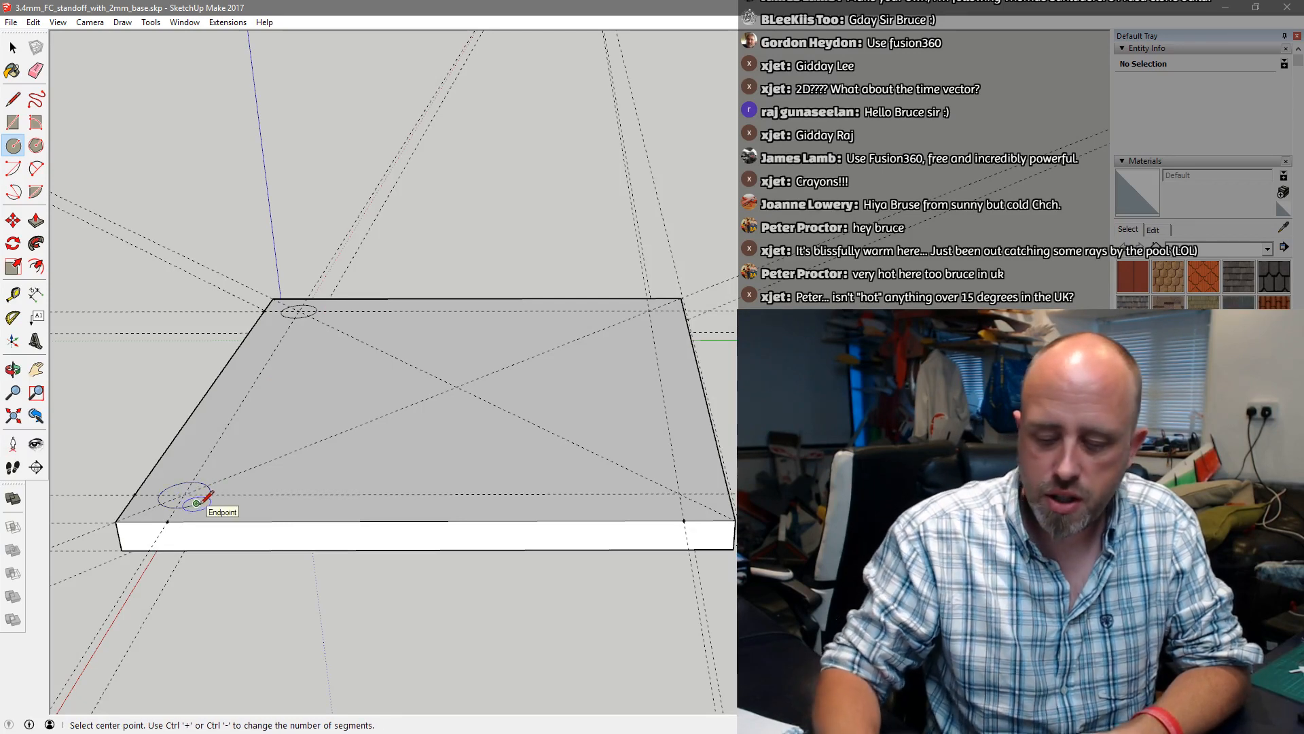
key(Return)
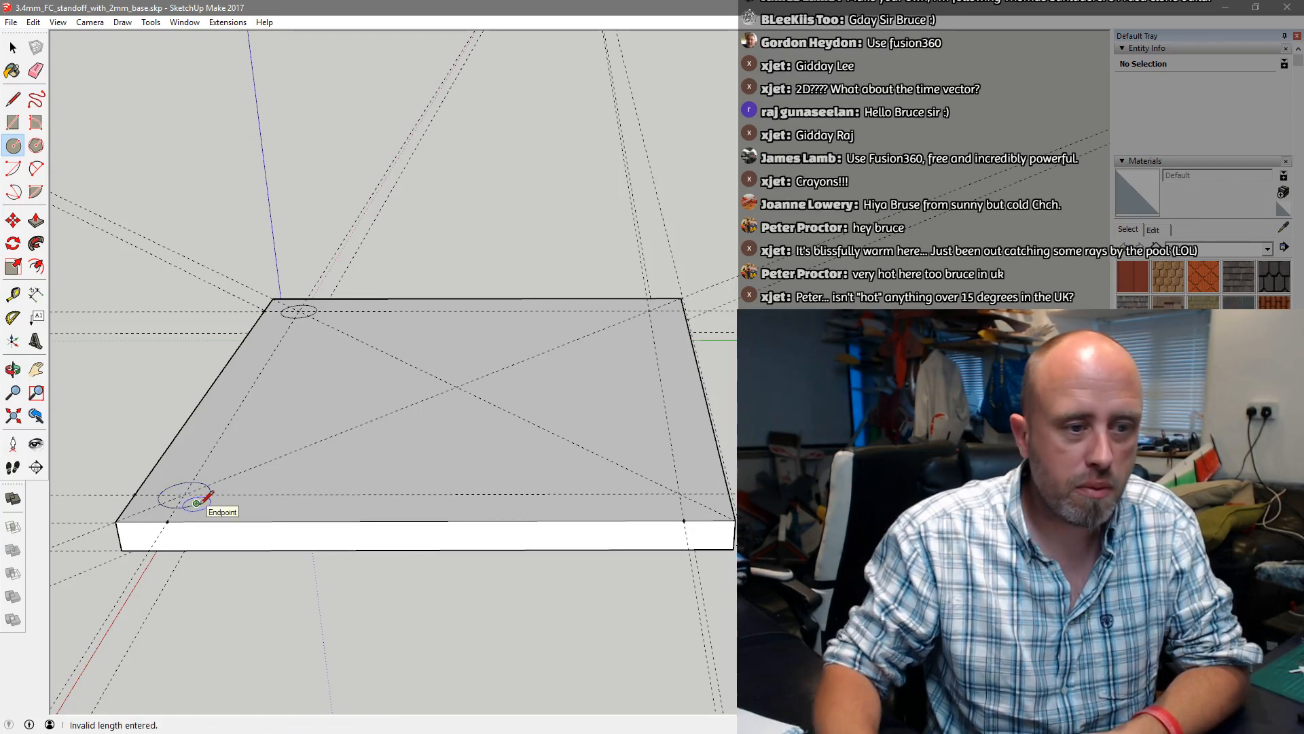
click(679, 494)
click(701, 500)
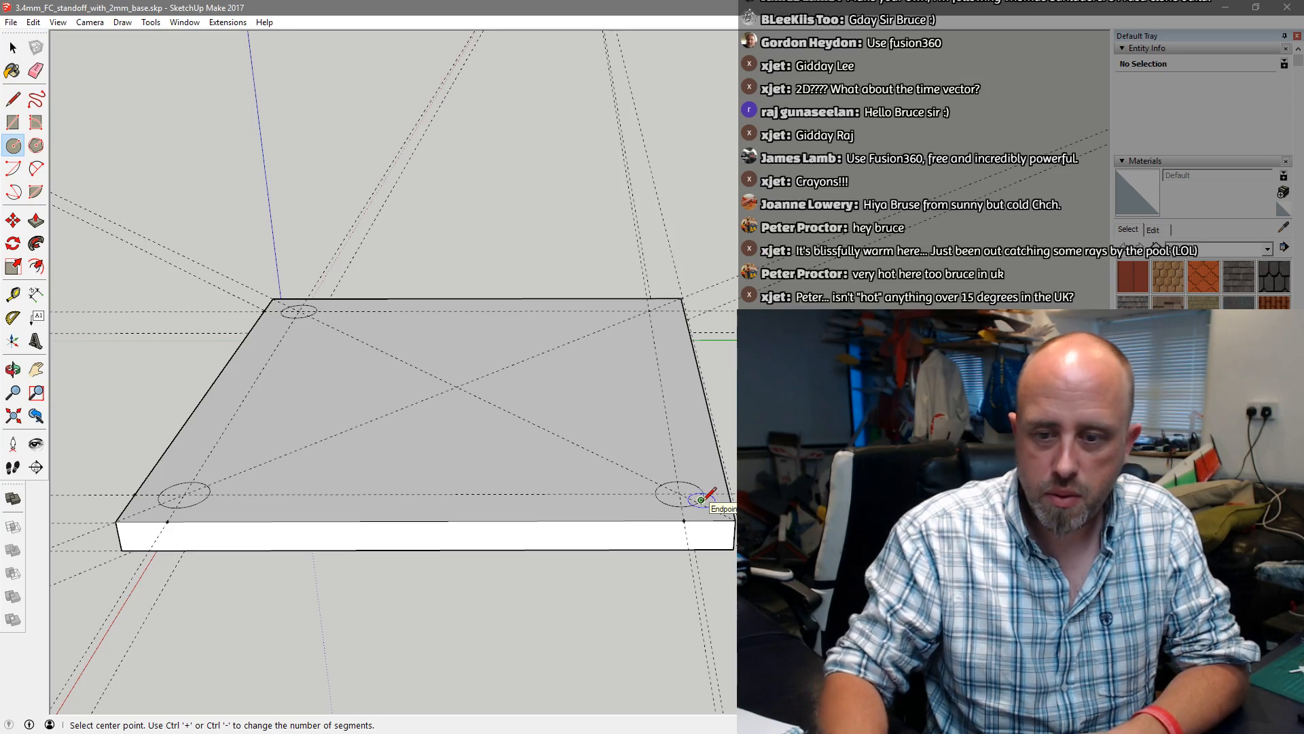
click(649, 311)
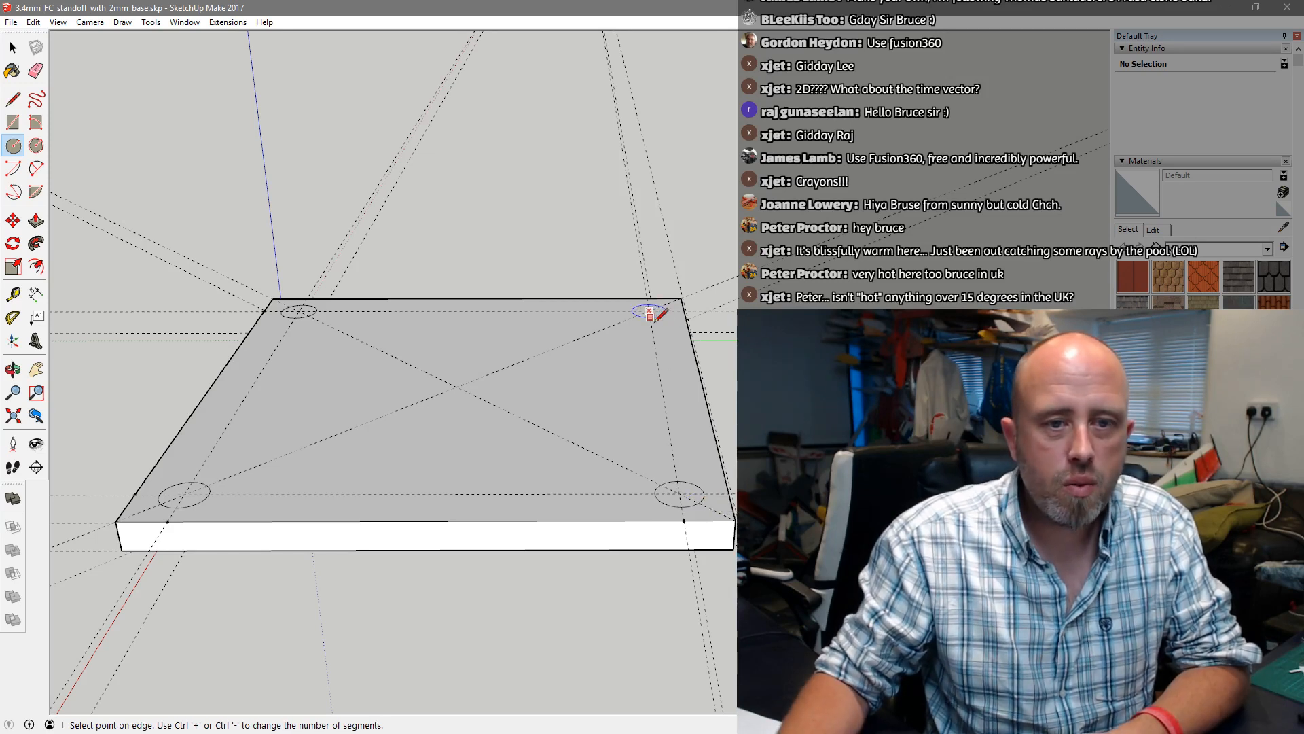
click(663, 322)
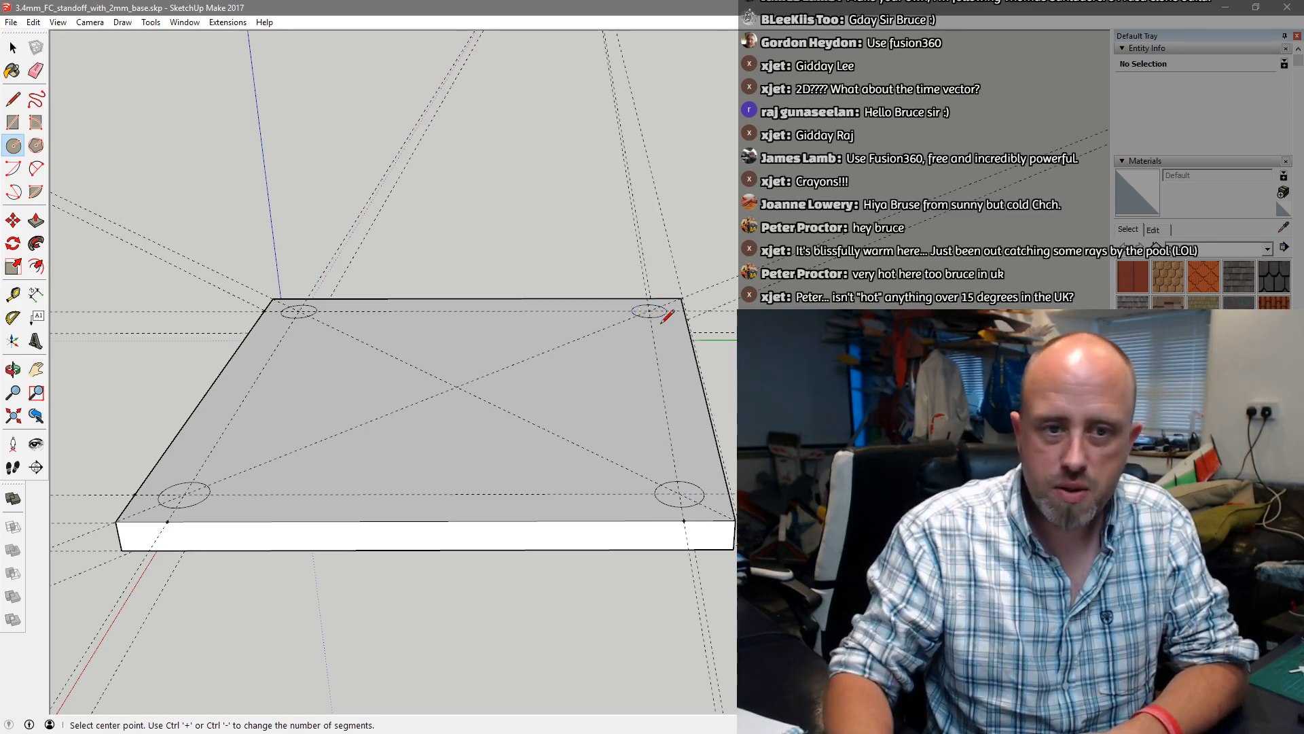
Draw a larger concentric circle around each of the four small circles, reaching out to the plate's edges and leaving rings of about 21 mm²
click(184, 495)
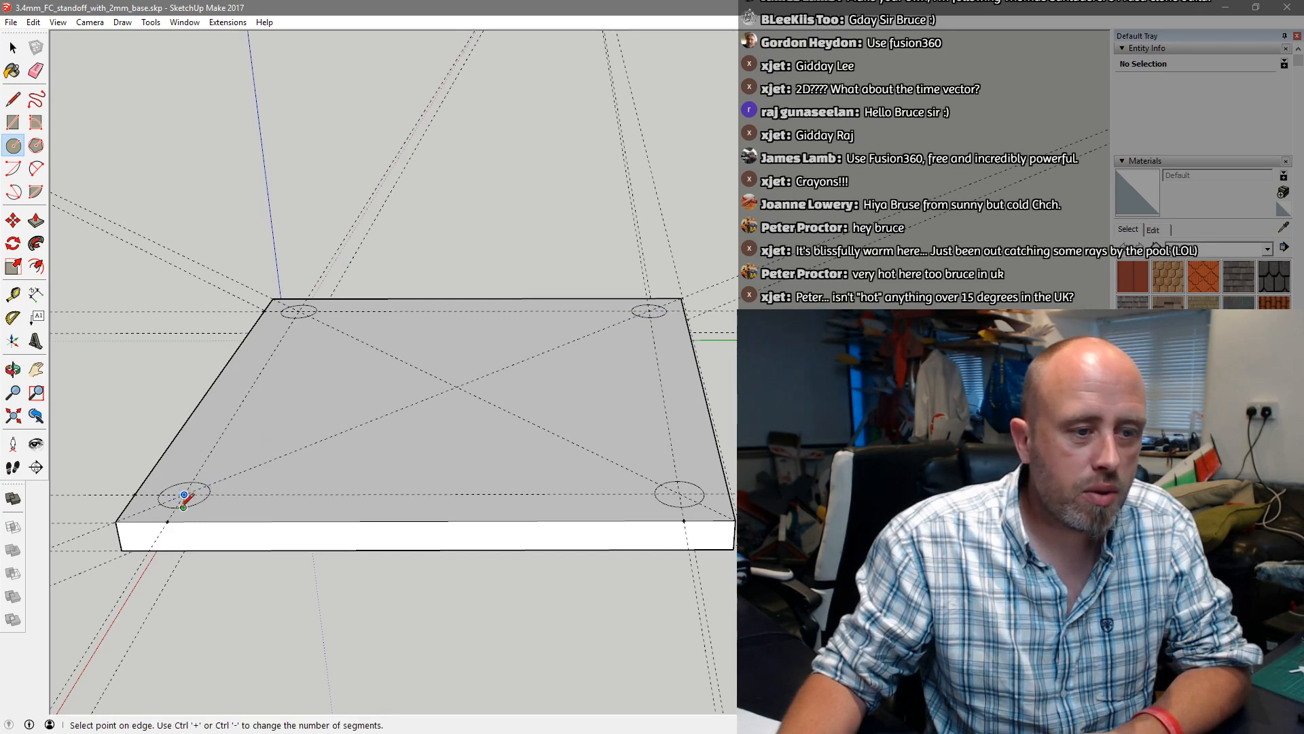
click(207, 518)
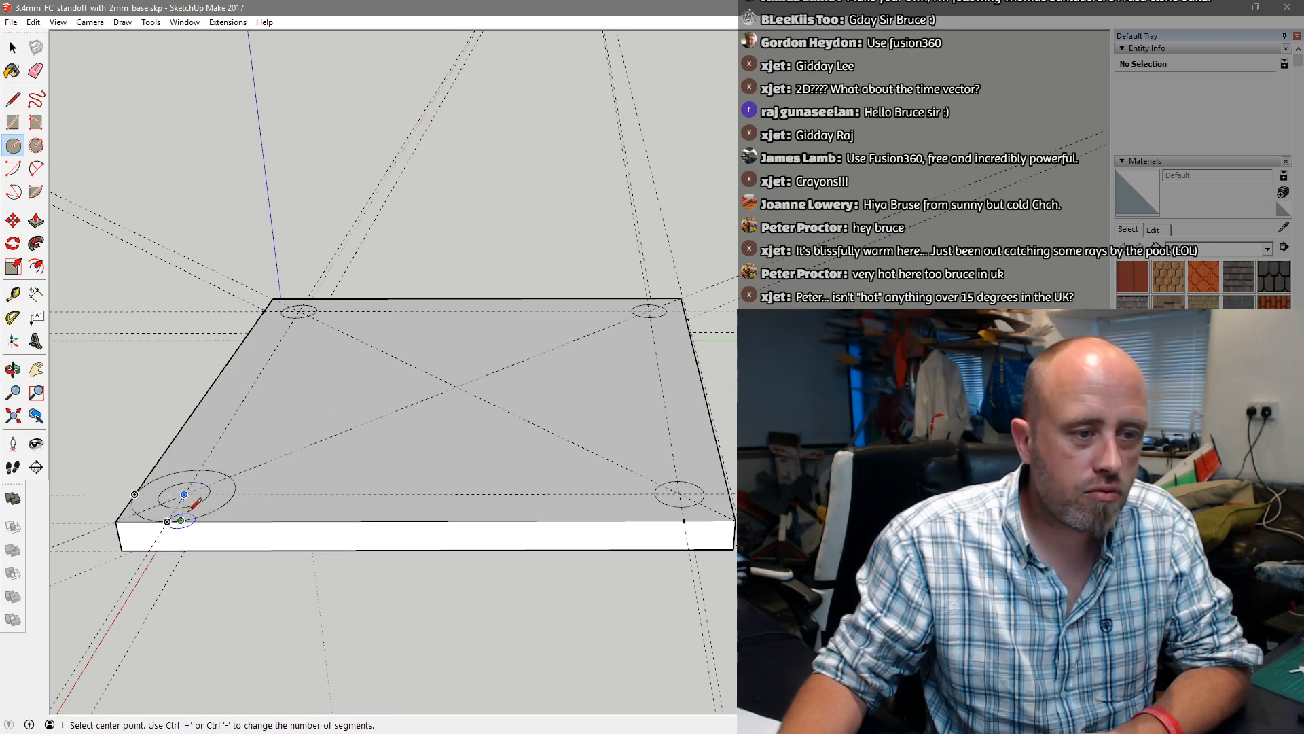
click(299, 311)
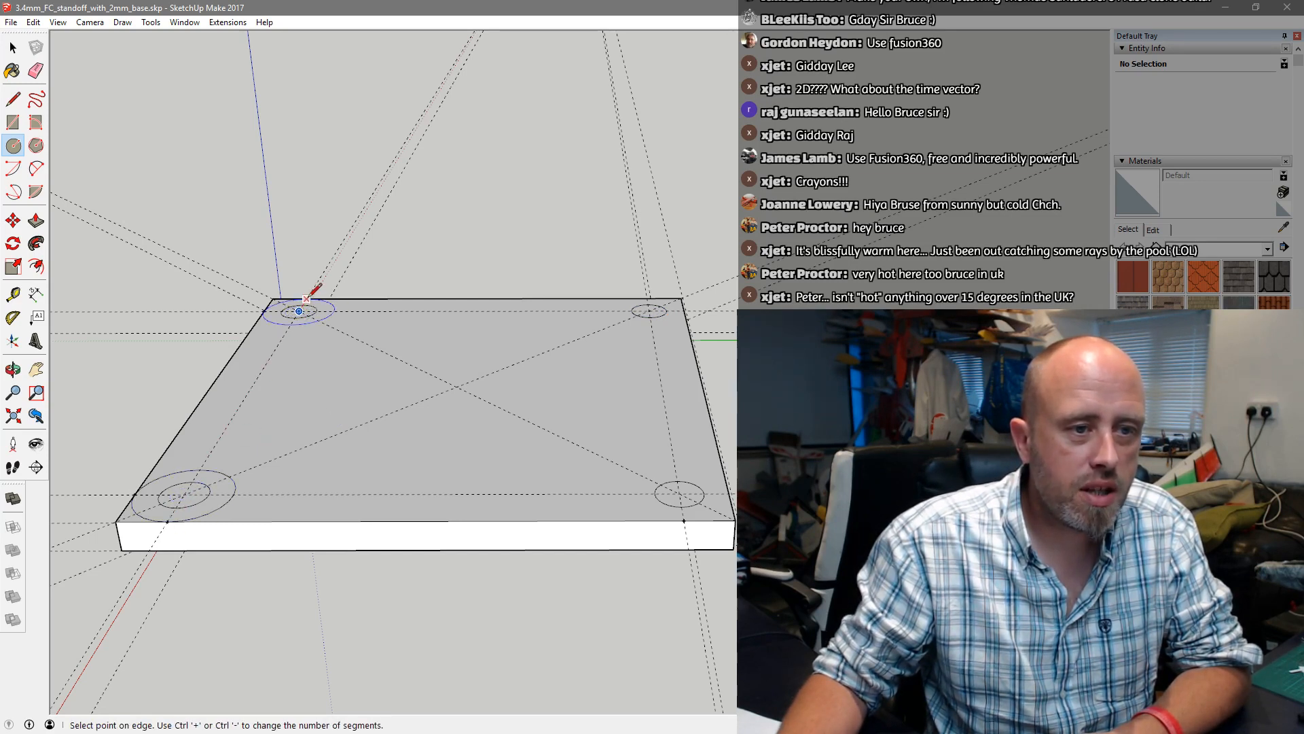
click(307, 298)
click(649, 311)
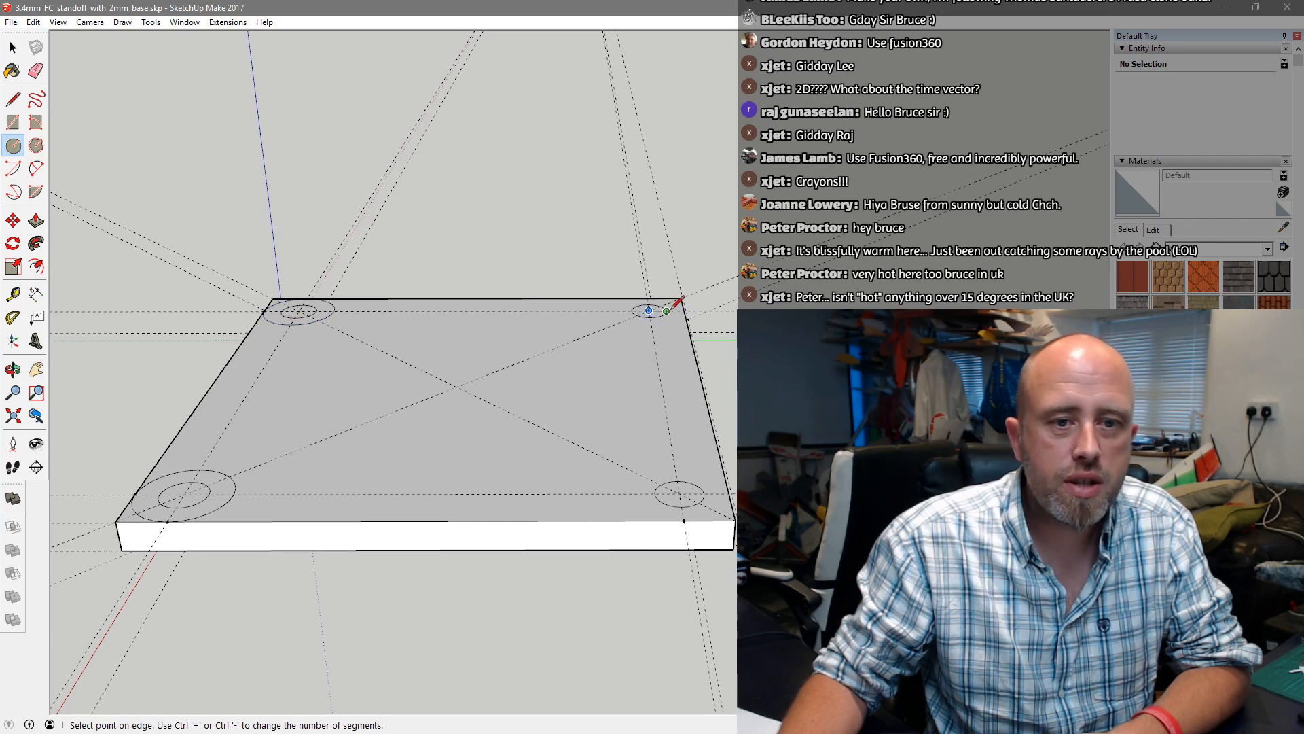
click(684, 307)
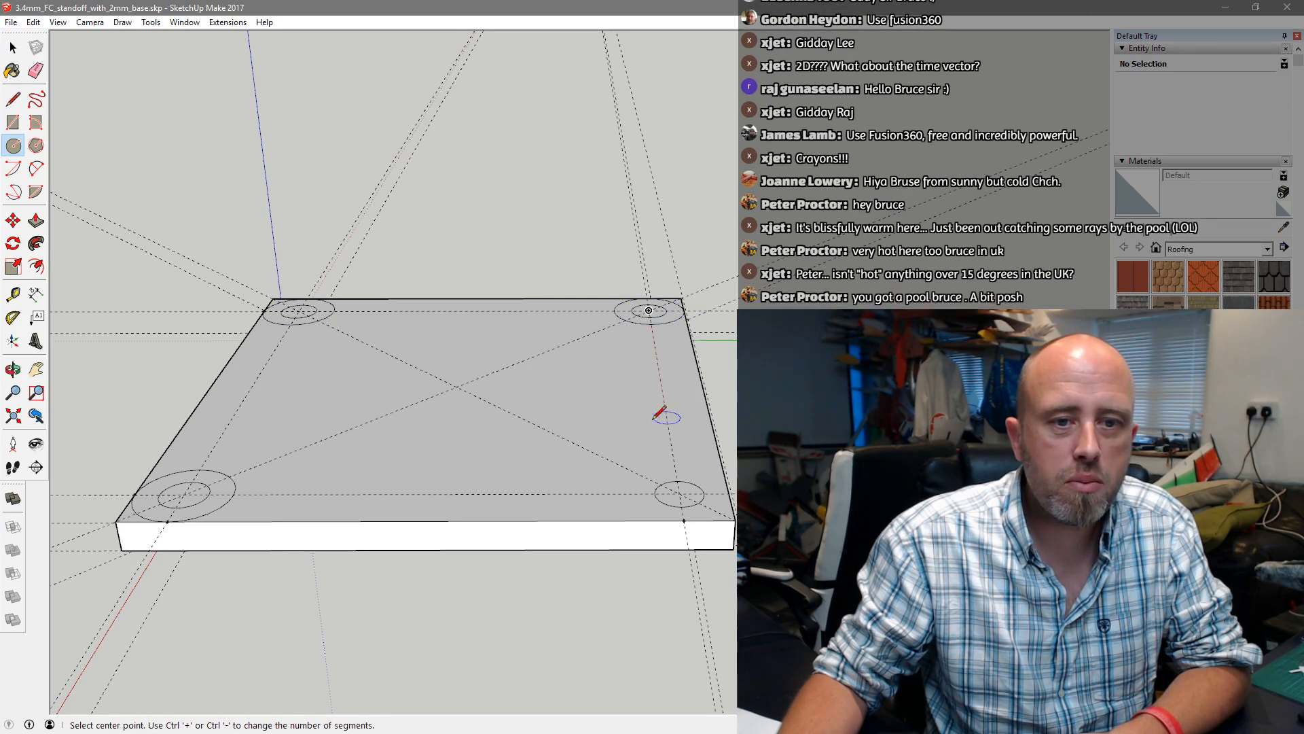
click(679, 494)
click(728, 502)
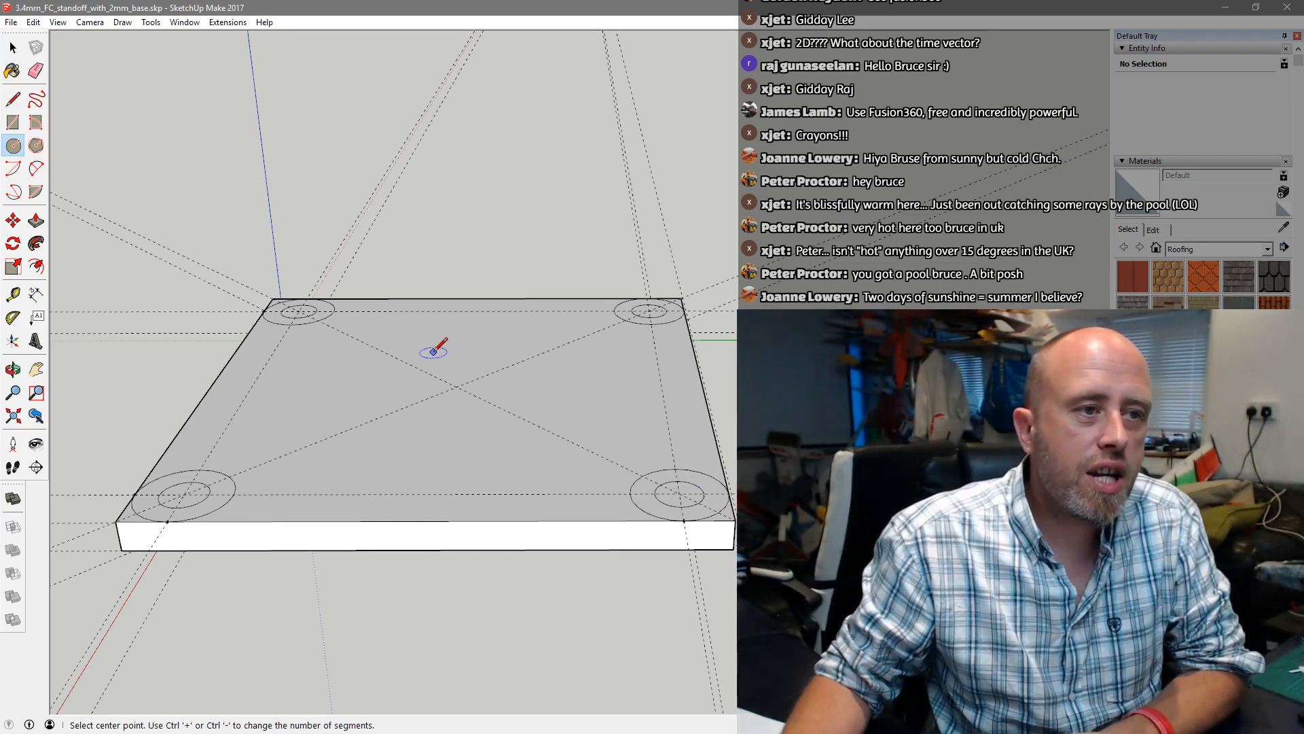
Push/Pull the four inner circles down through the plate's thickness to cut a hole near each corner
click(36, 220)
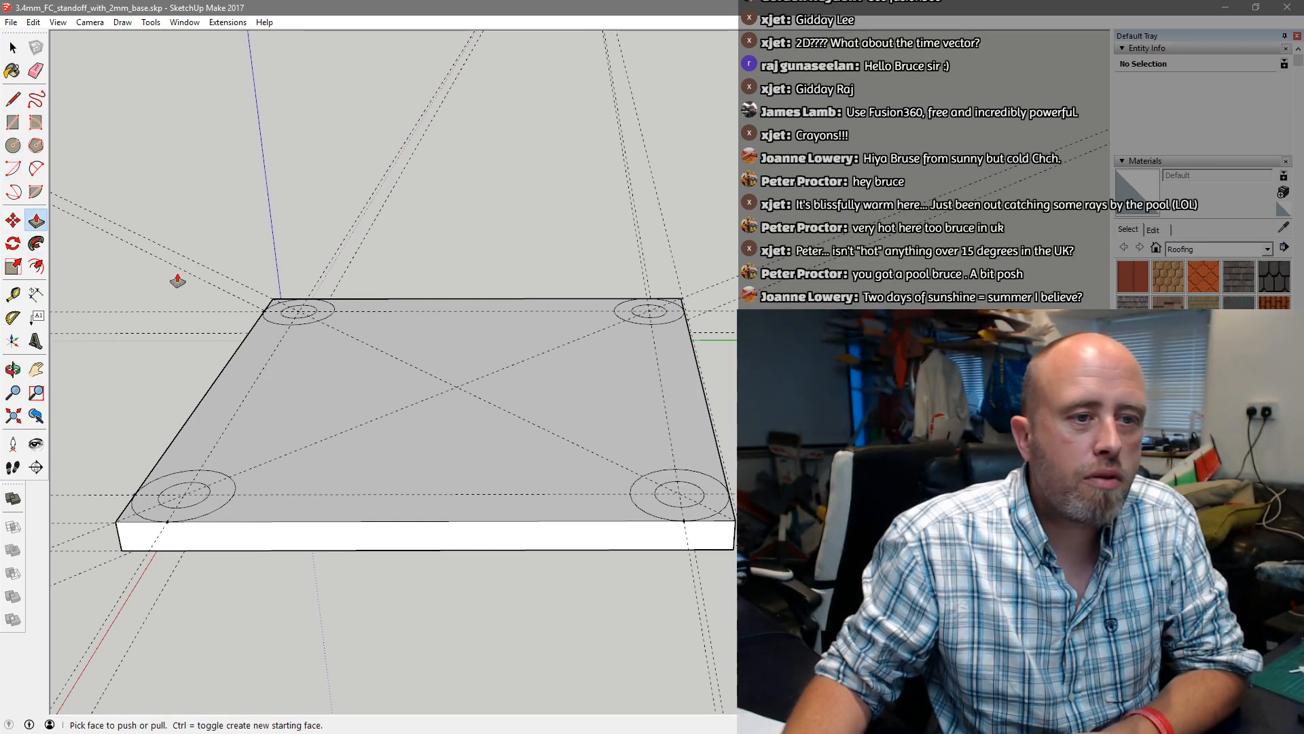
click(192, 494)
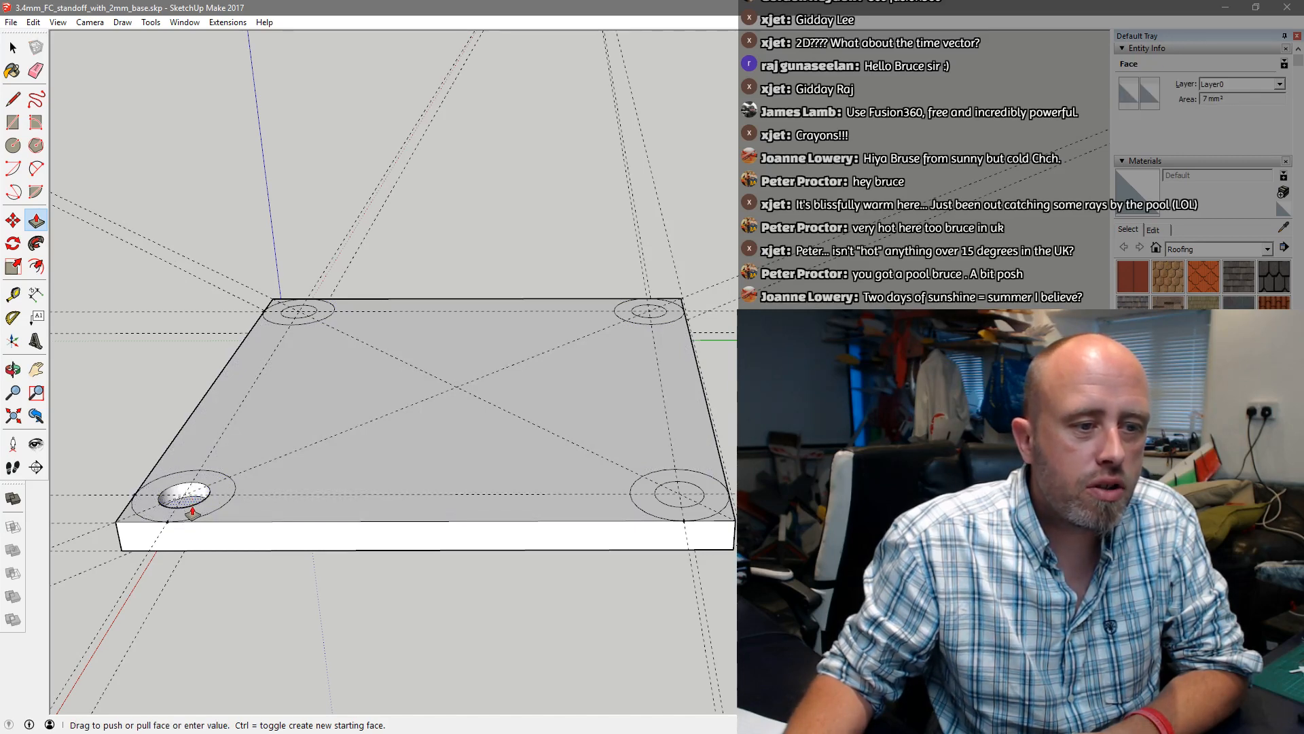
click(194, 517)
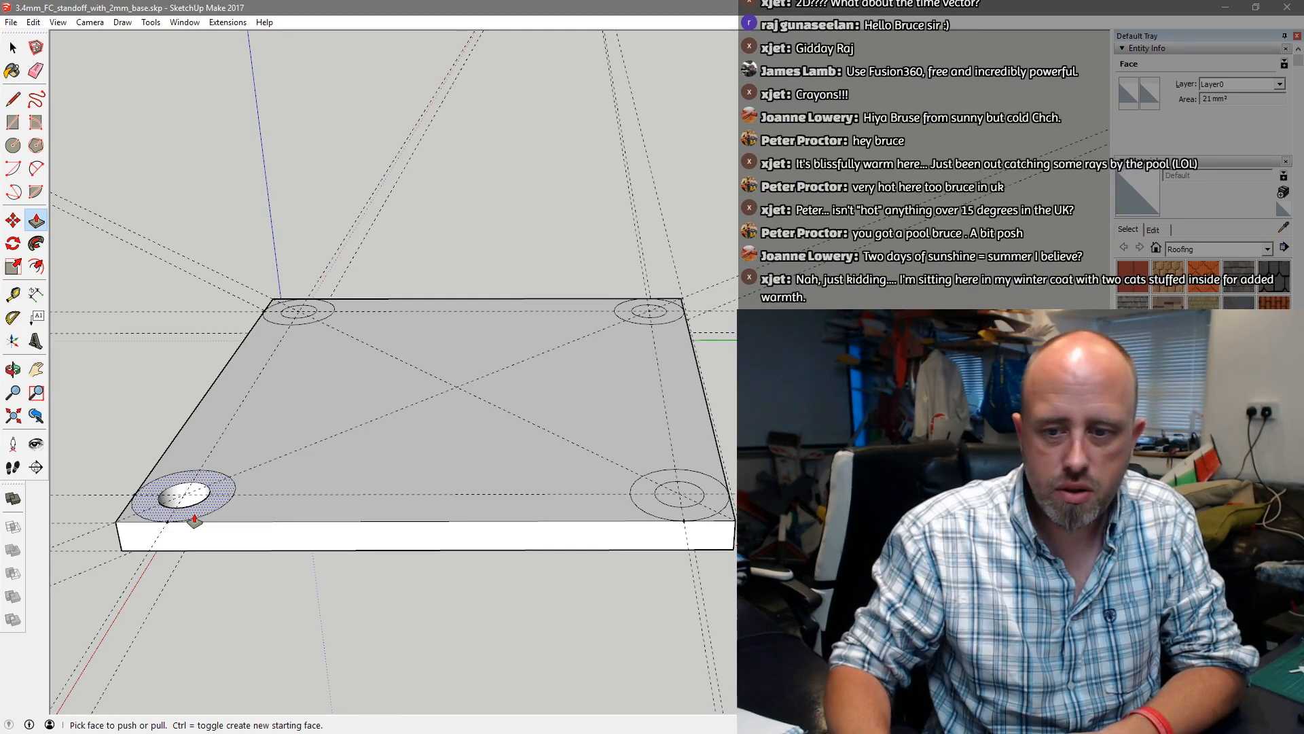
middle_drag(297, 634, 204, 437)
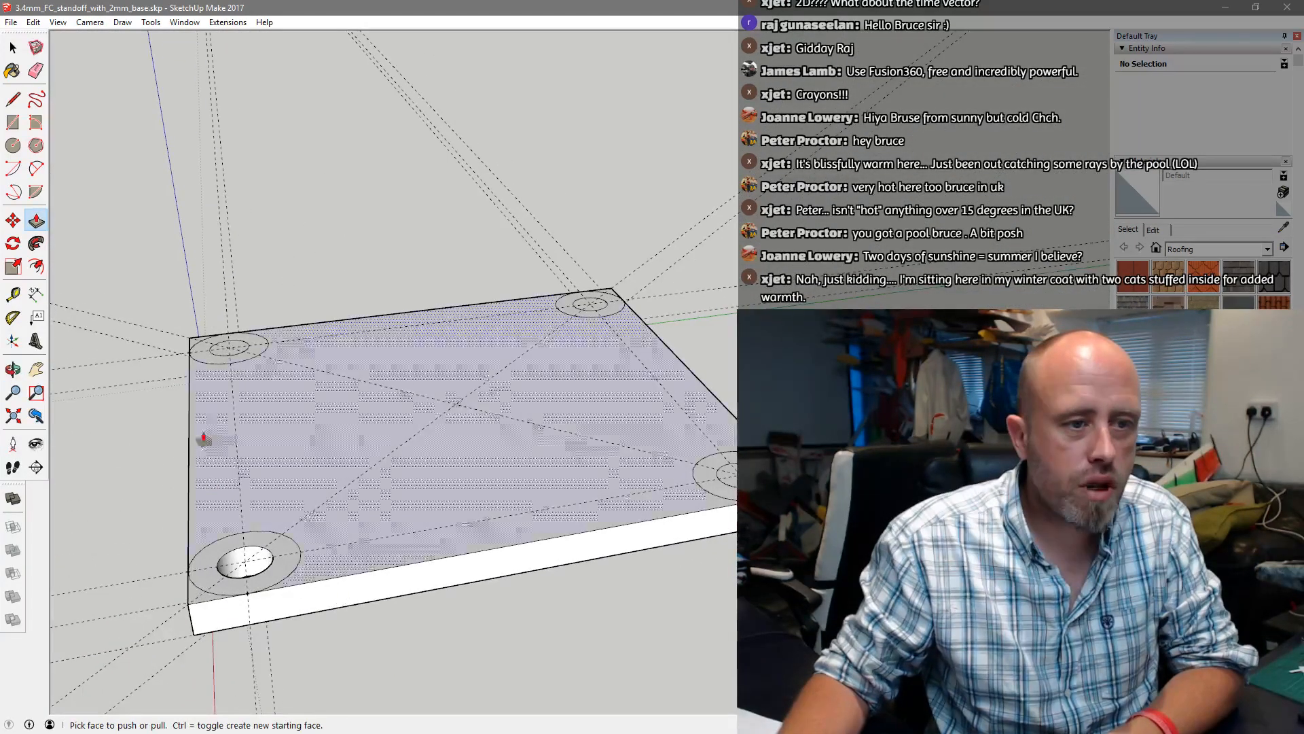
click(221, 349)
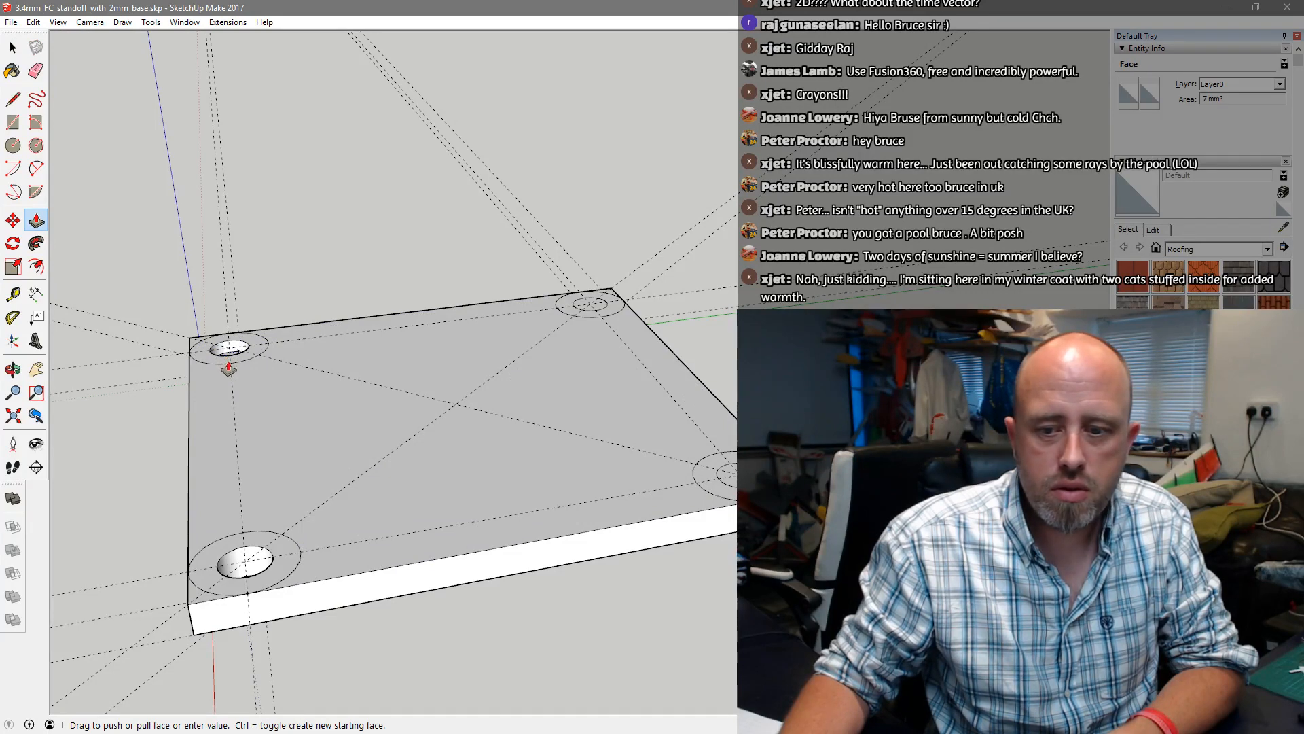
click(231, 368)
click(589, 305)
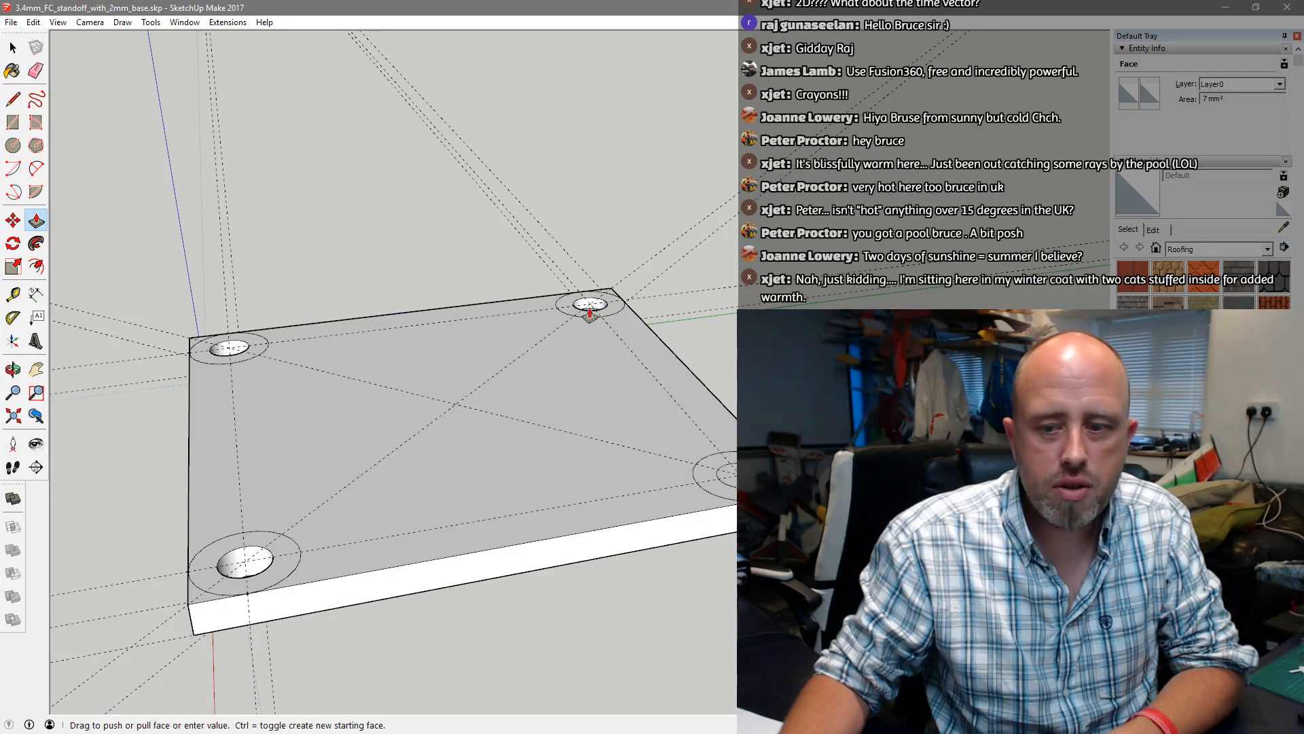
click(590, 325)
click(733, 474)
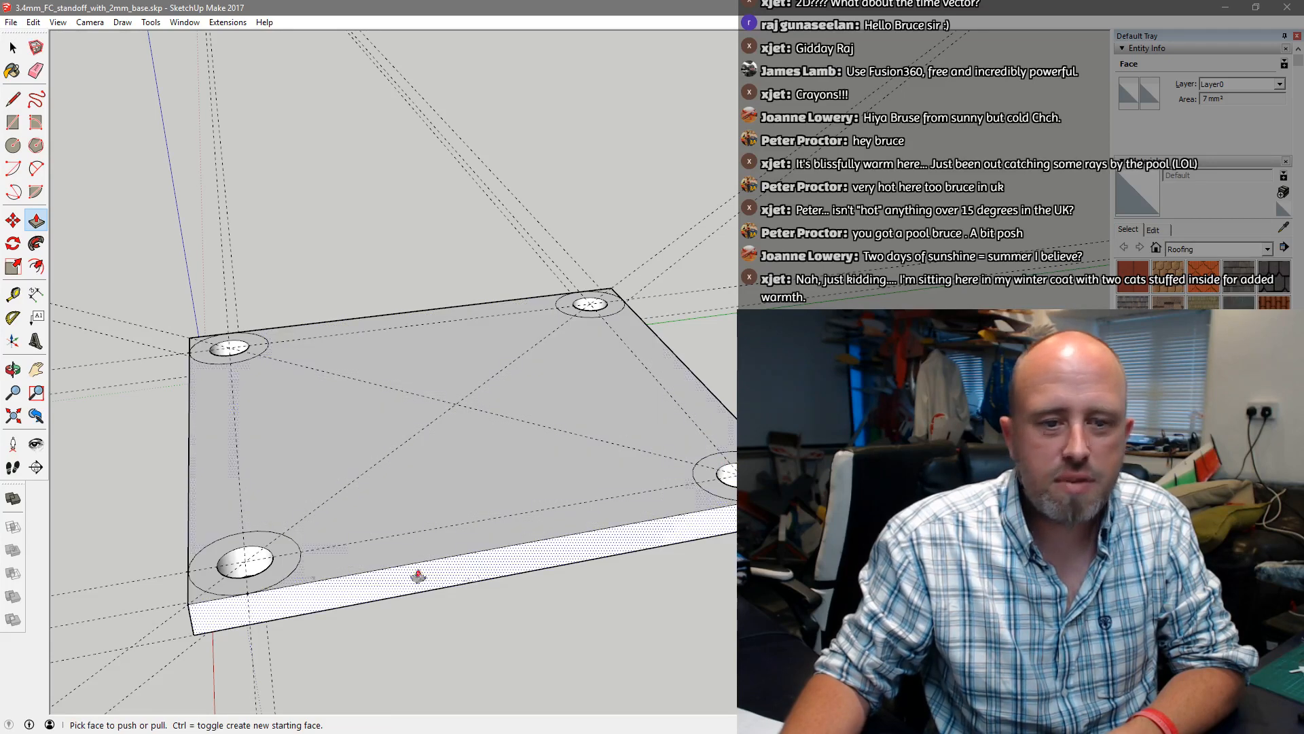
Push/Pull the four rings around the corner holes up 3.4 mm to form hollow standoffs on the plate
click(282, 568)
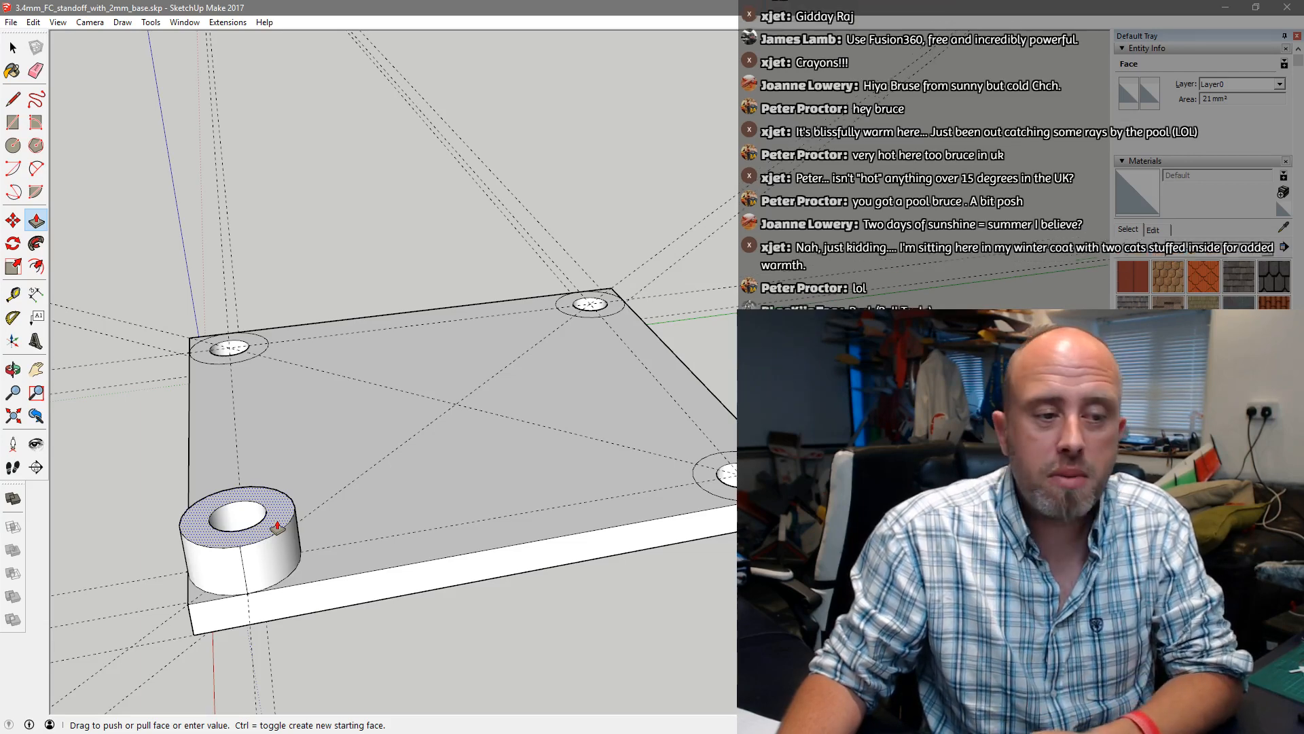
click(277, 524)
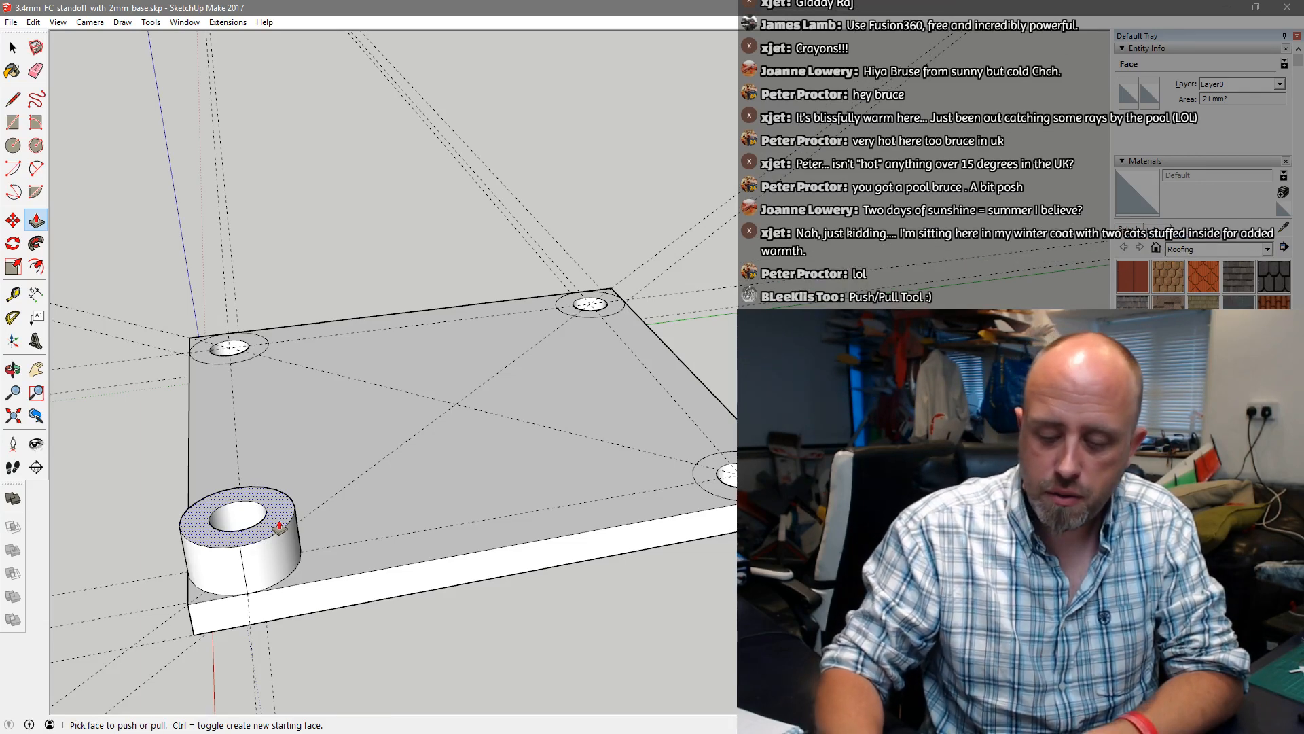
click(250, 354)
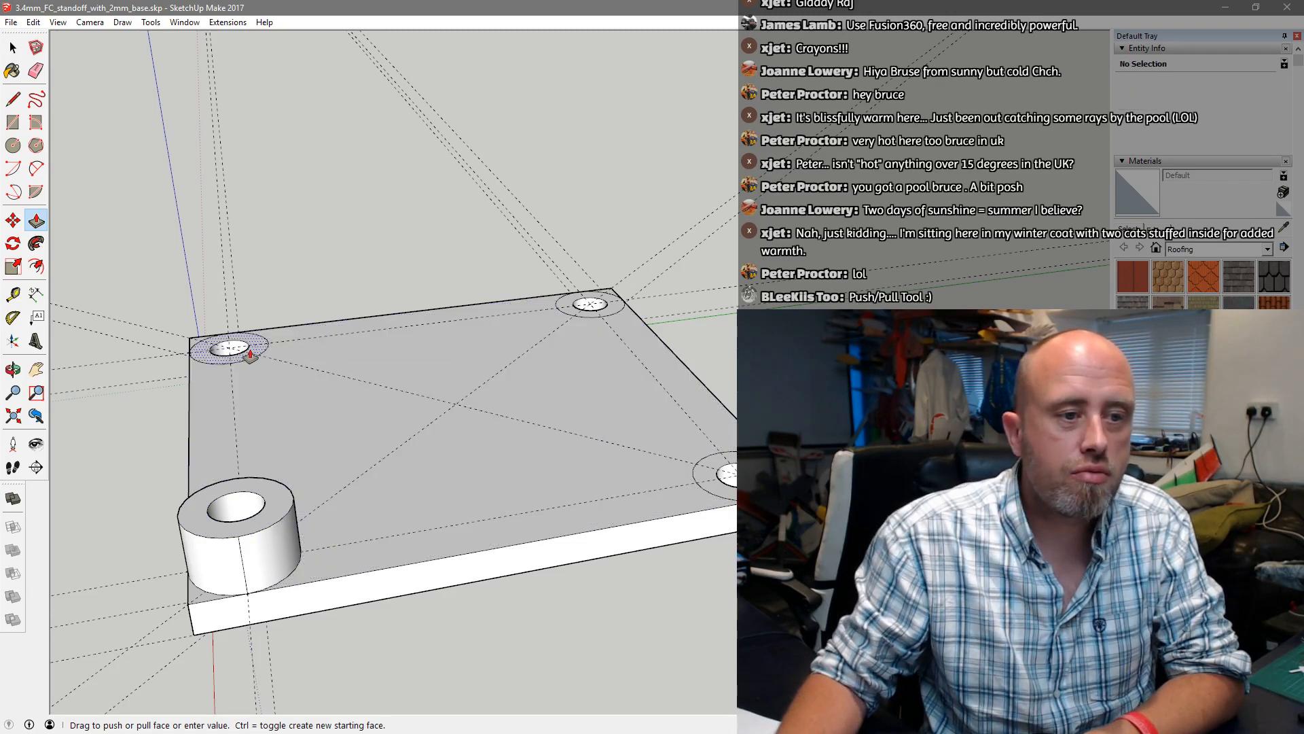
click(251, 322)
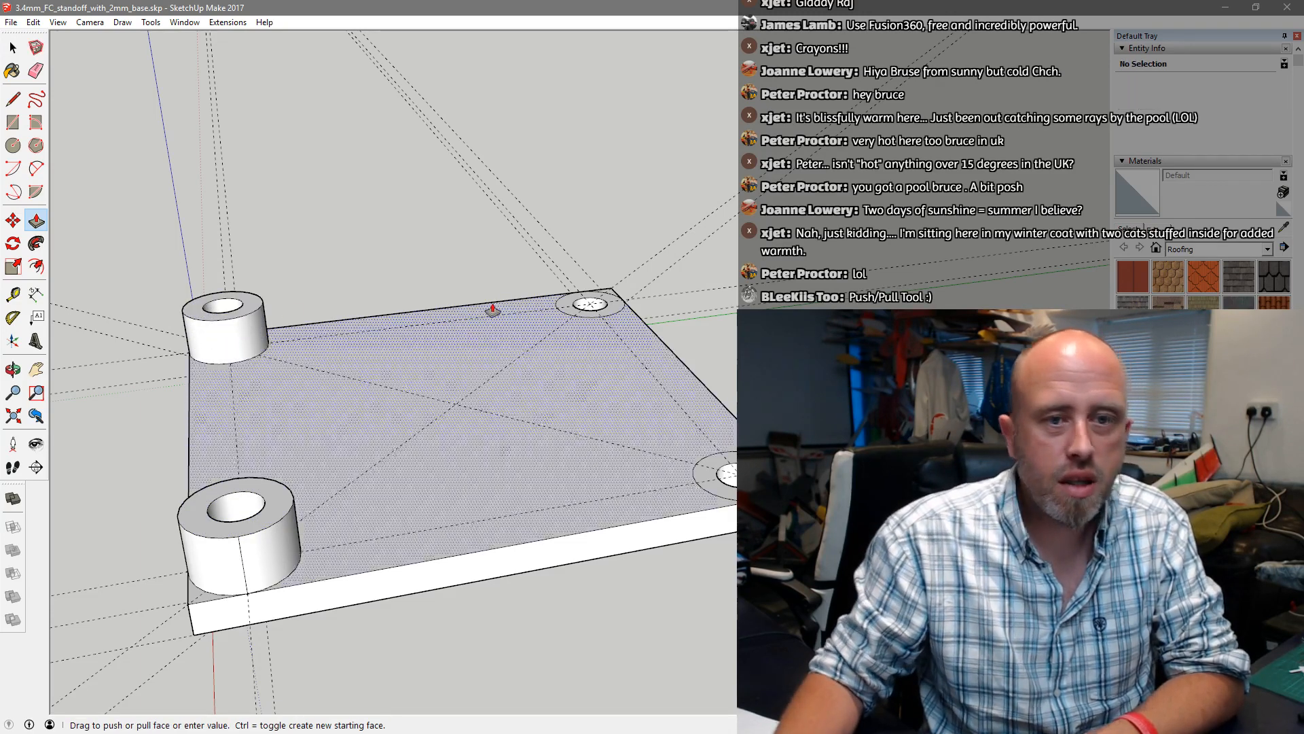
click(568, 298)
click(569, 289)
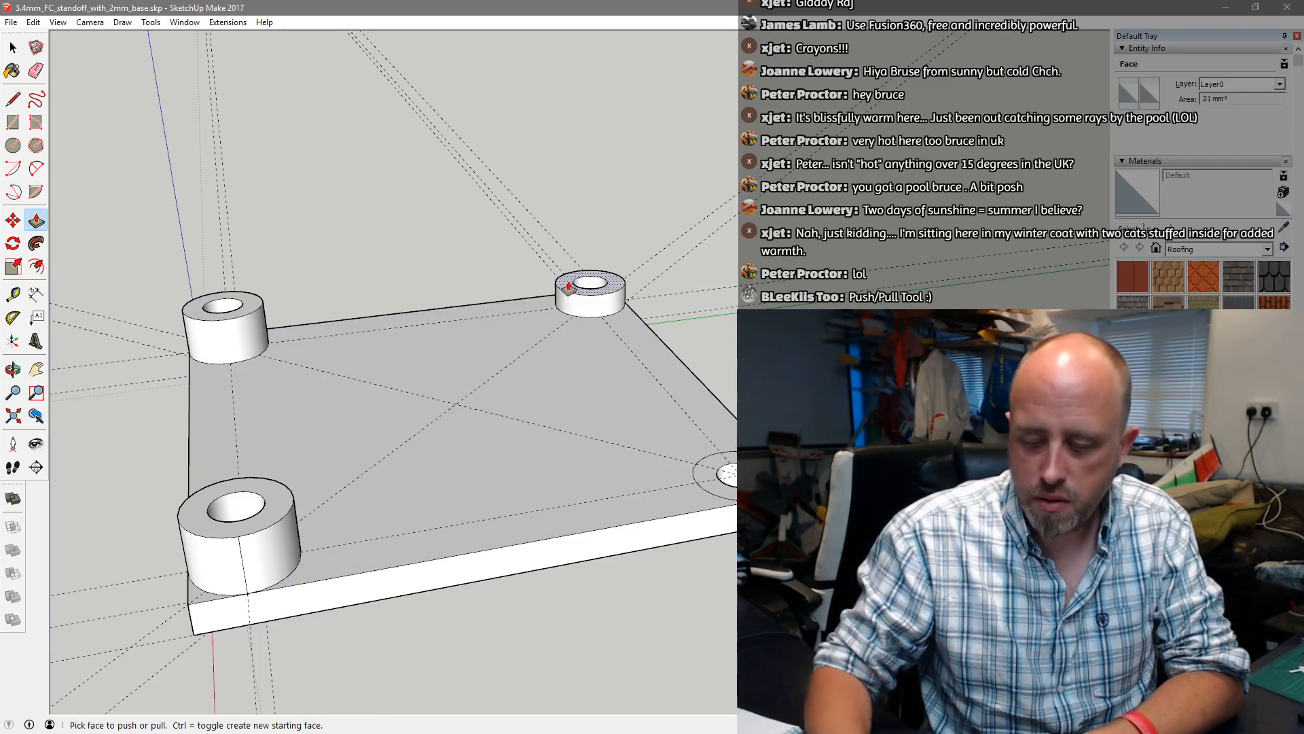
text(3.4)
key(Return)
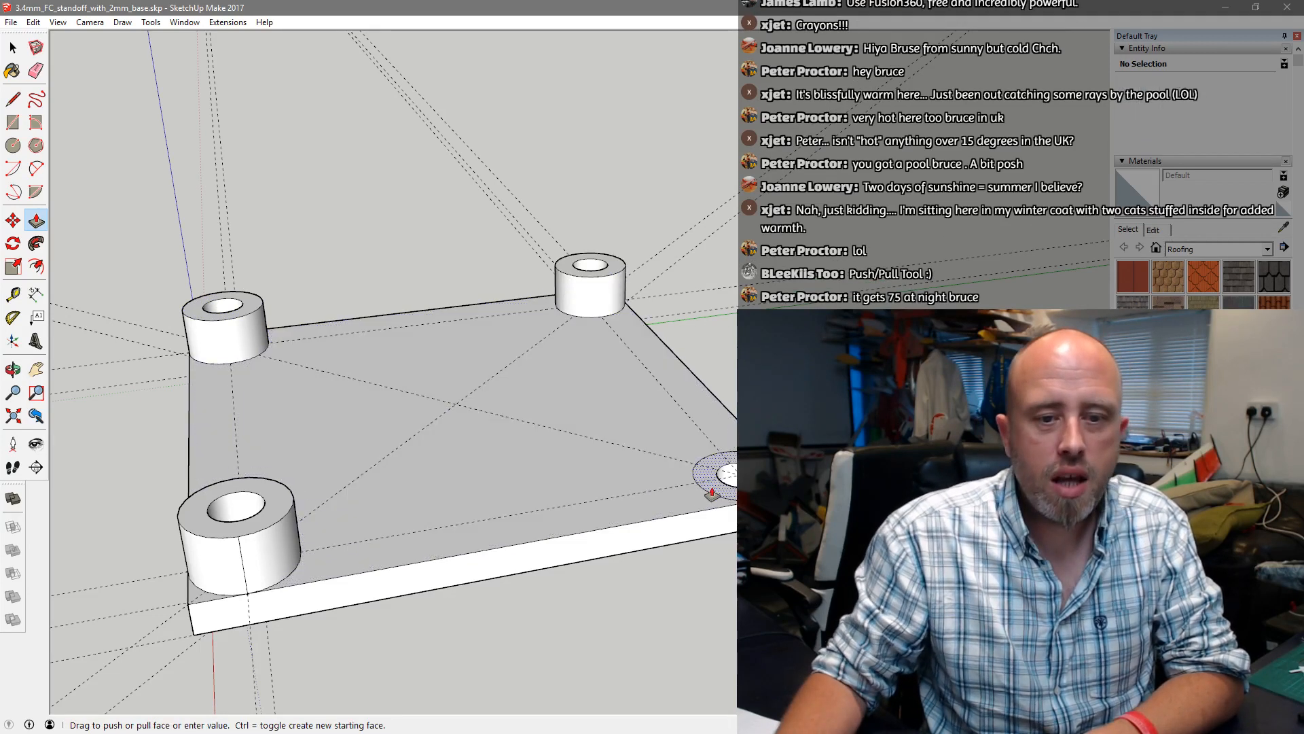
click(709, 472)
click(712, 447)
text(3.4)
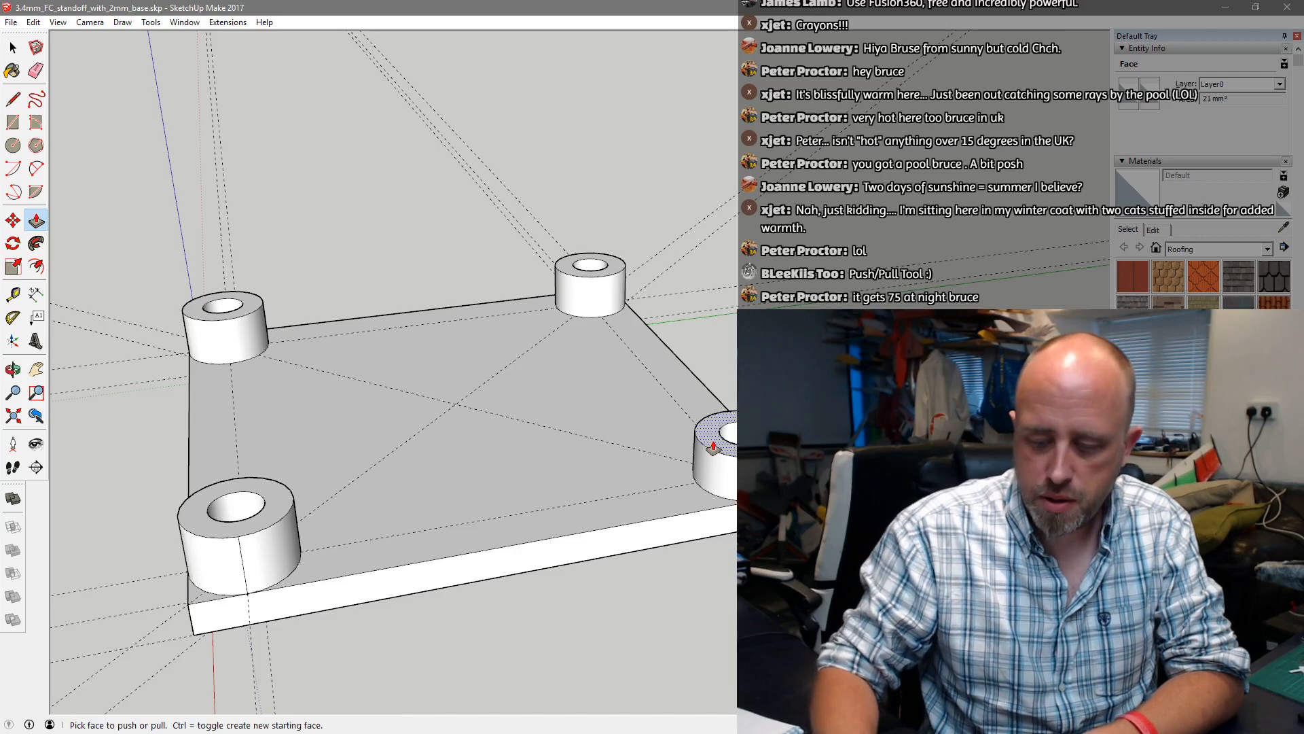
key(Return)
Export the whole standoff plate as an ASCII STL file in model units, named new
scroll(529, 383, down, 3)
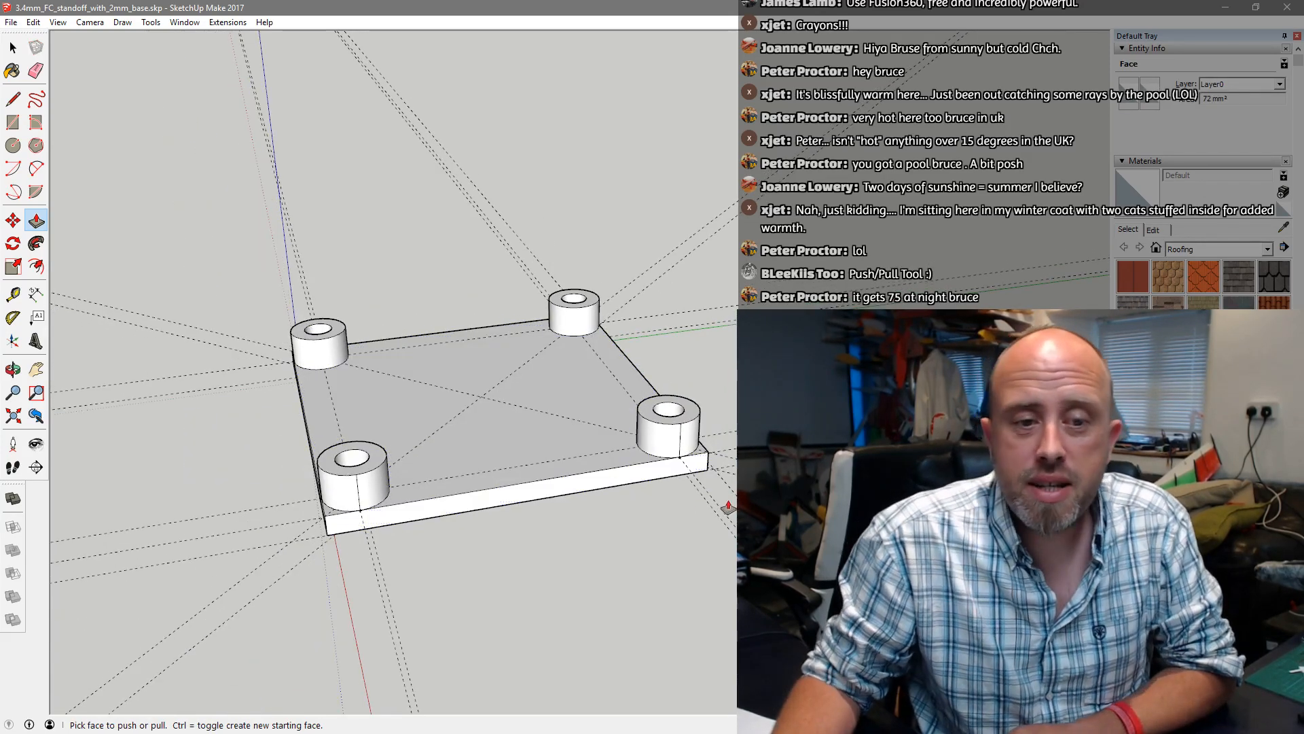
middle_drag(632, 483, 536, 492)
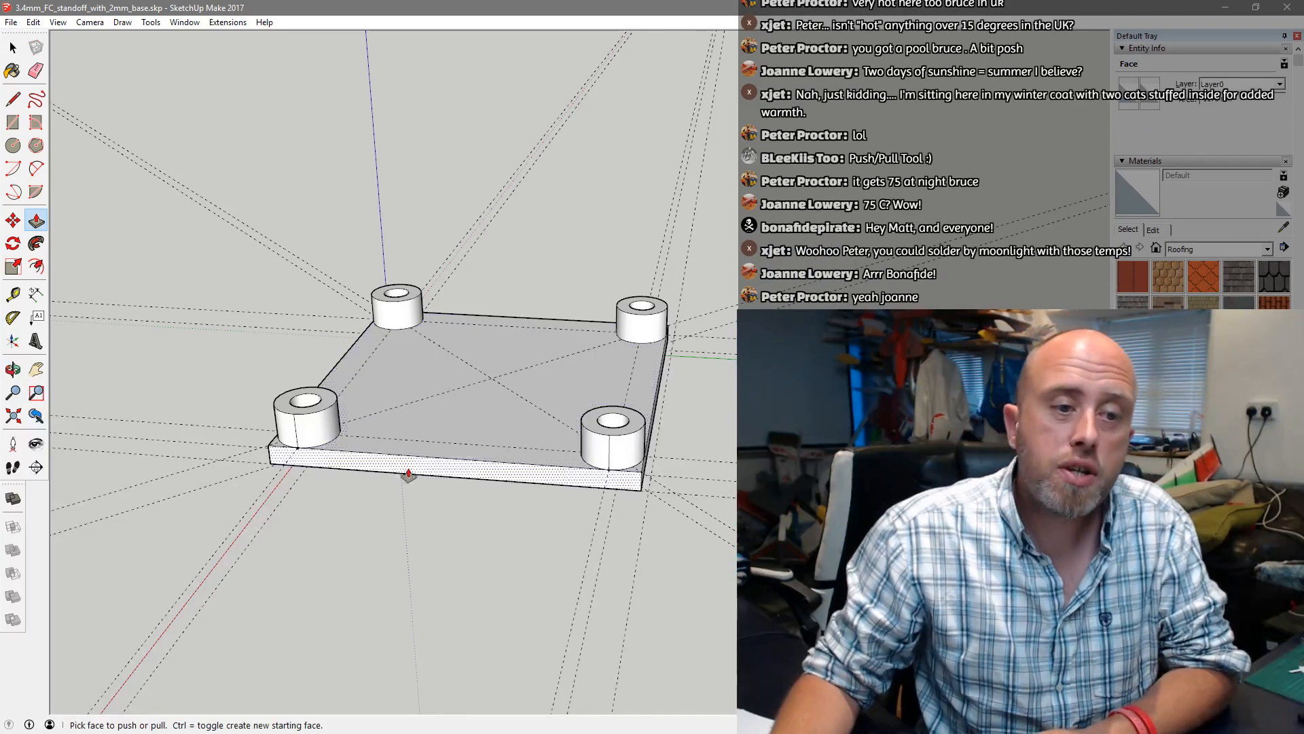
click(529, 375)
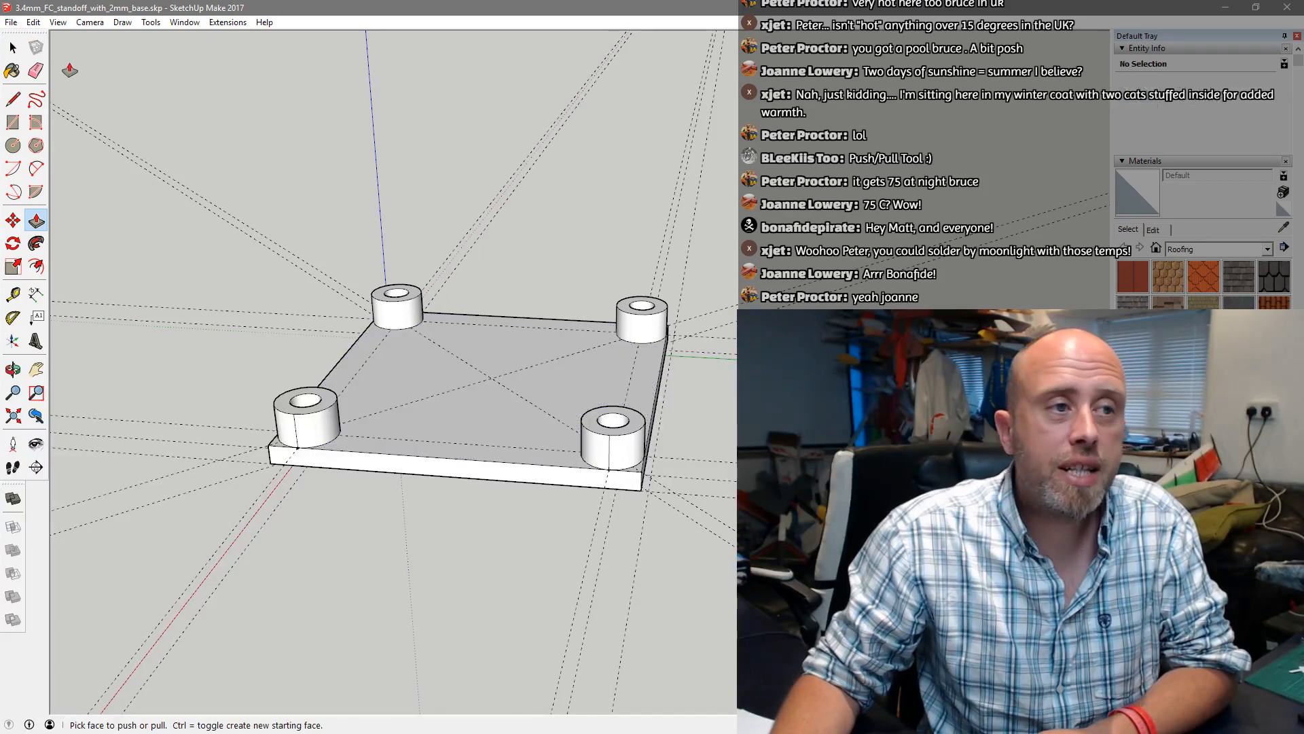
click(11, 23)
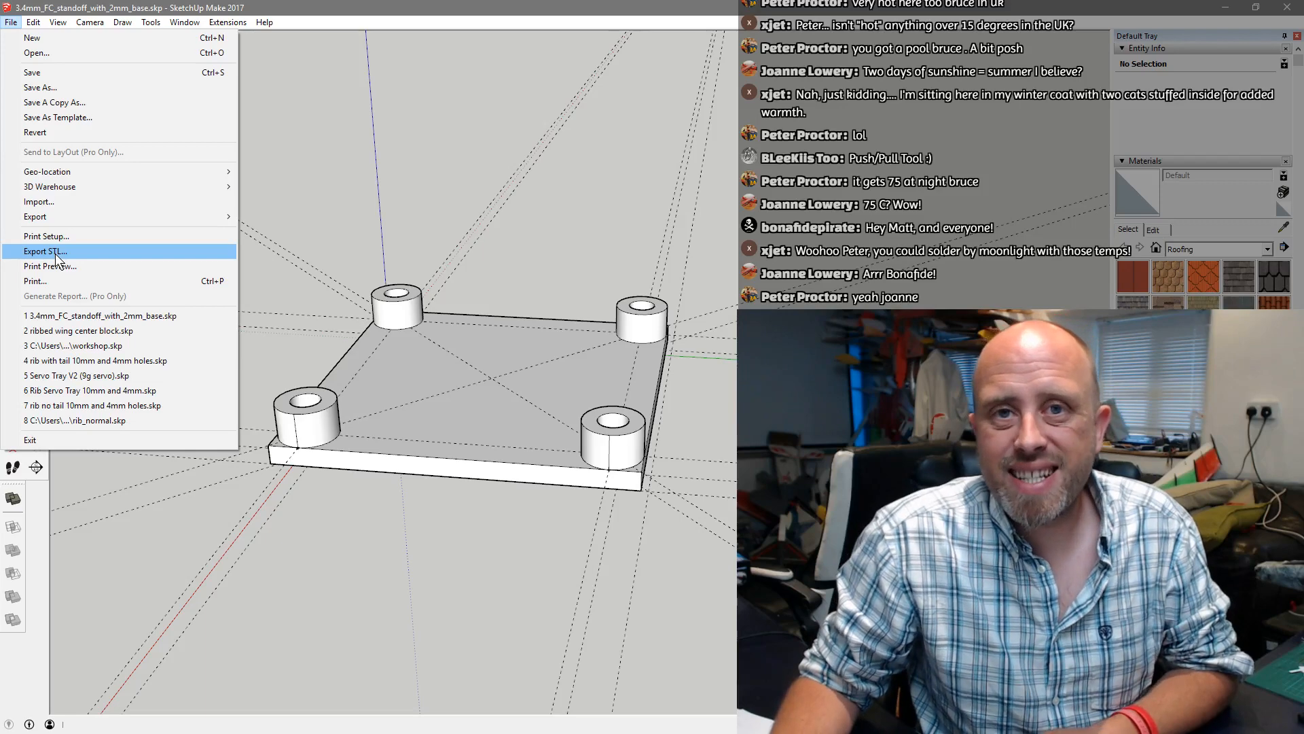
click(56, 257)
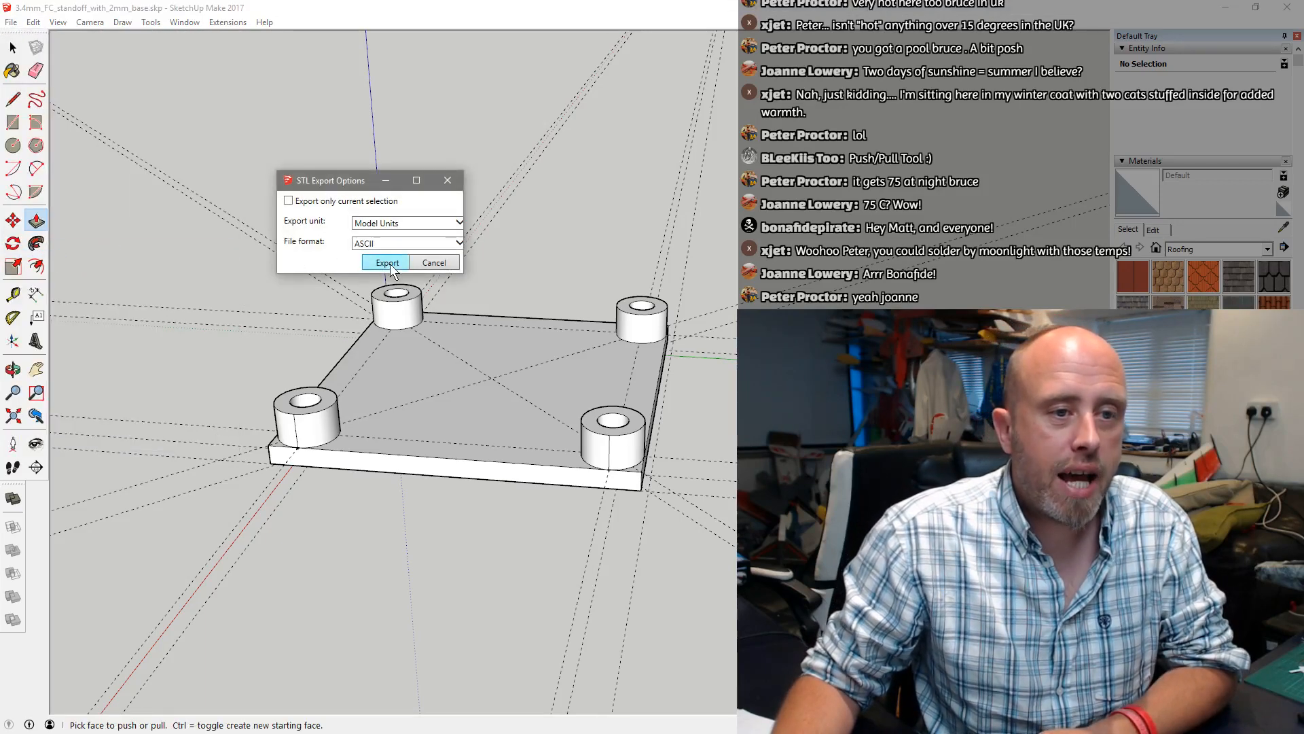
click(391, 265)
key(Return)
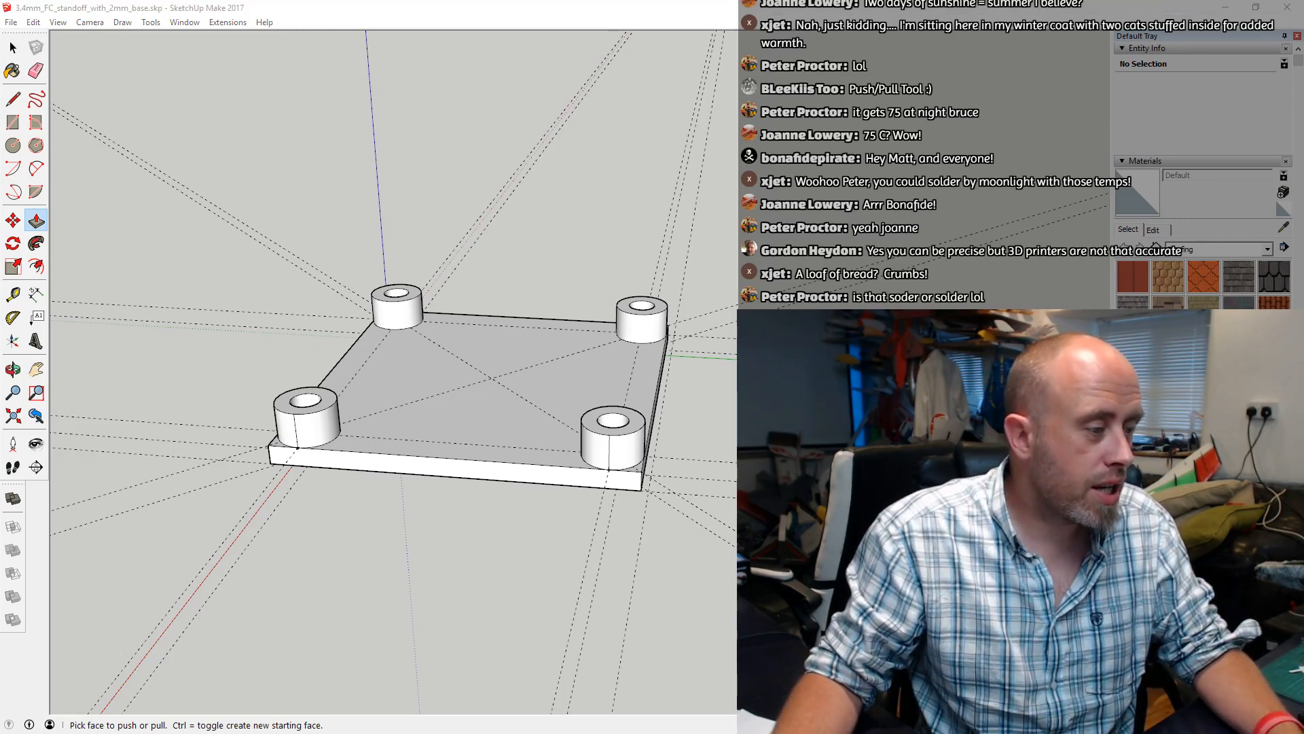
Switch to Simplify3D and maximise its window on the main screen
drag(1303, 129, 544, 167)
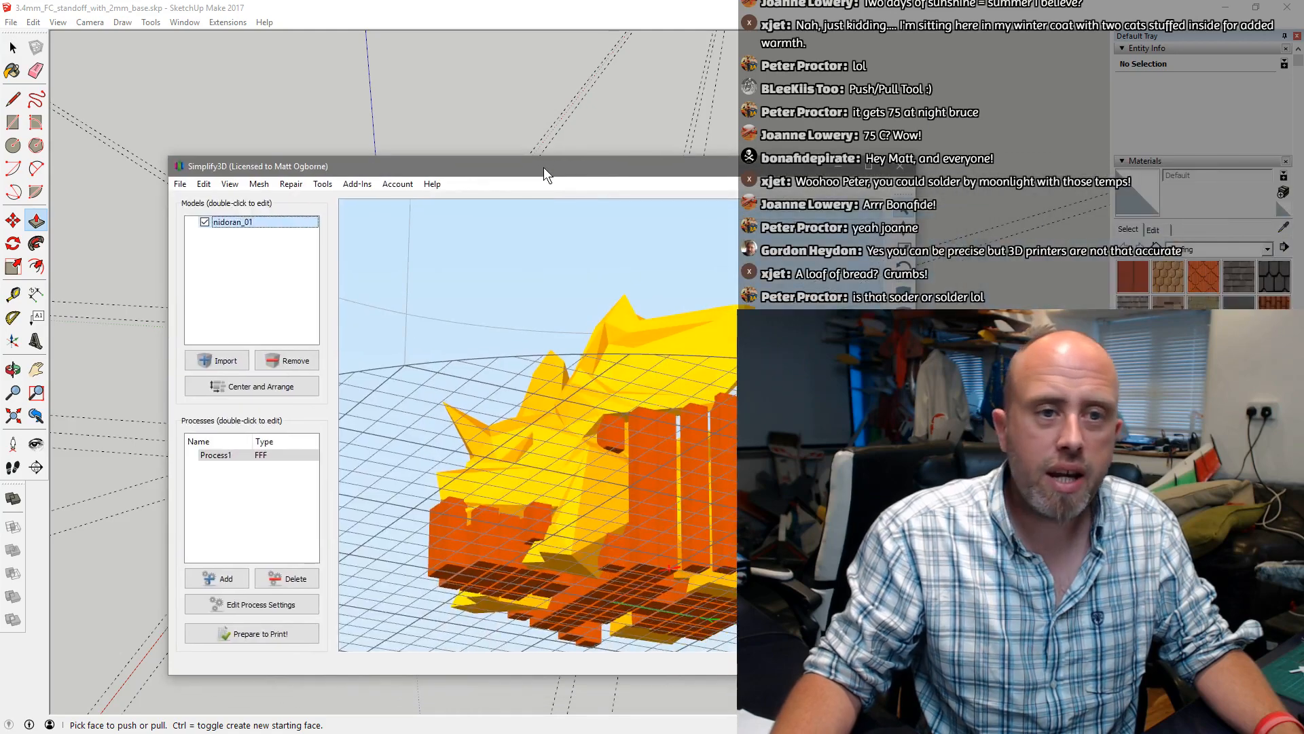
double_click(543, 167)
Examine the loaded nidoran_01 model and its support structures on the print bed from several angles
scroll(652, 288, down, 5)
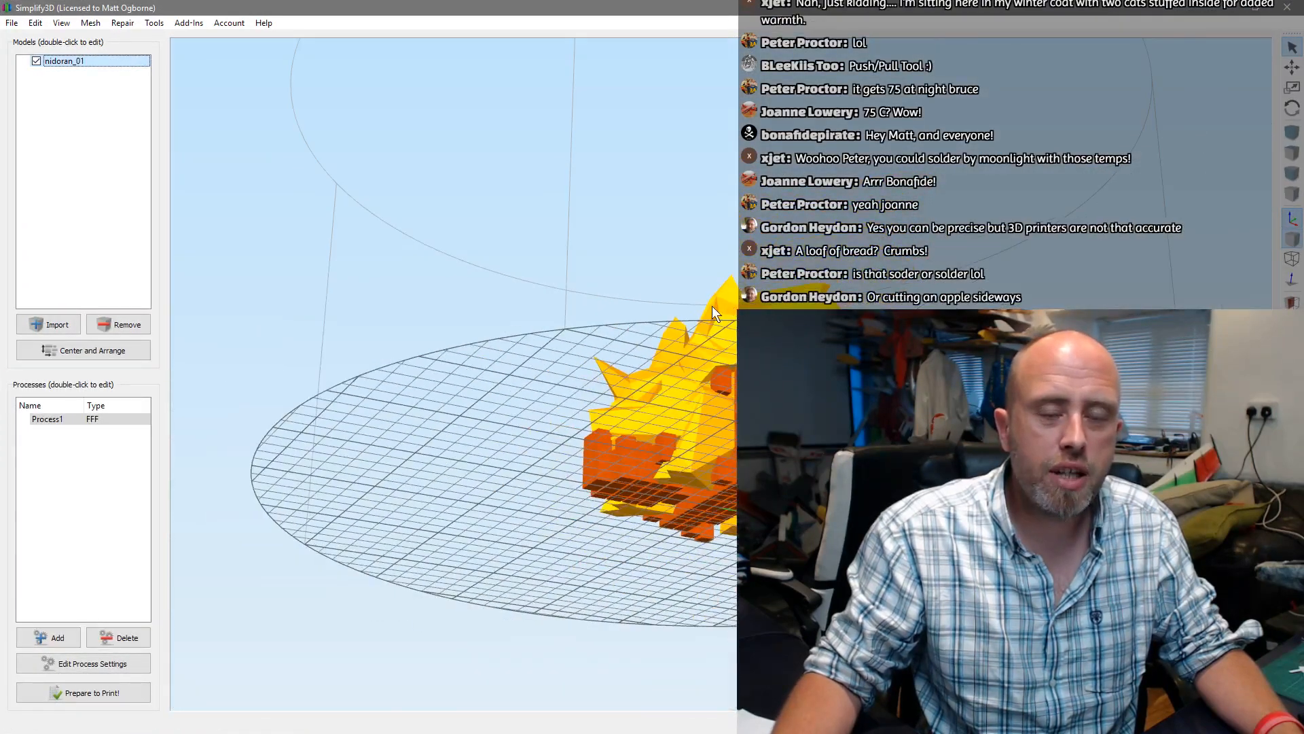
middle_drag(712, 305, 778, 254)
drag(779, 260, 850, 234)
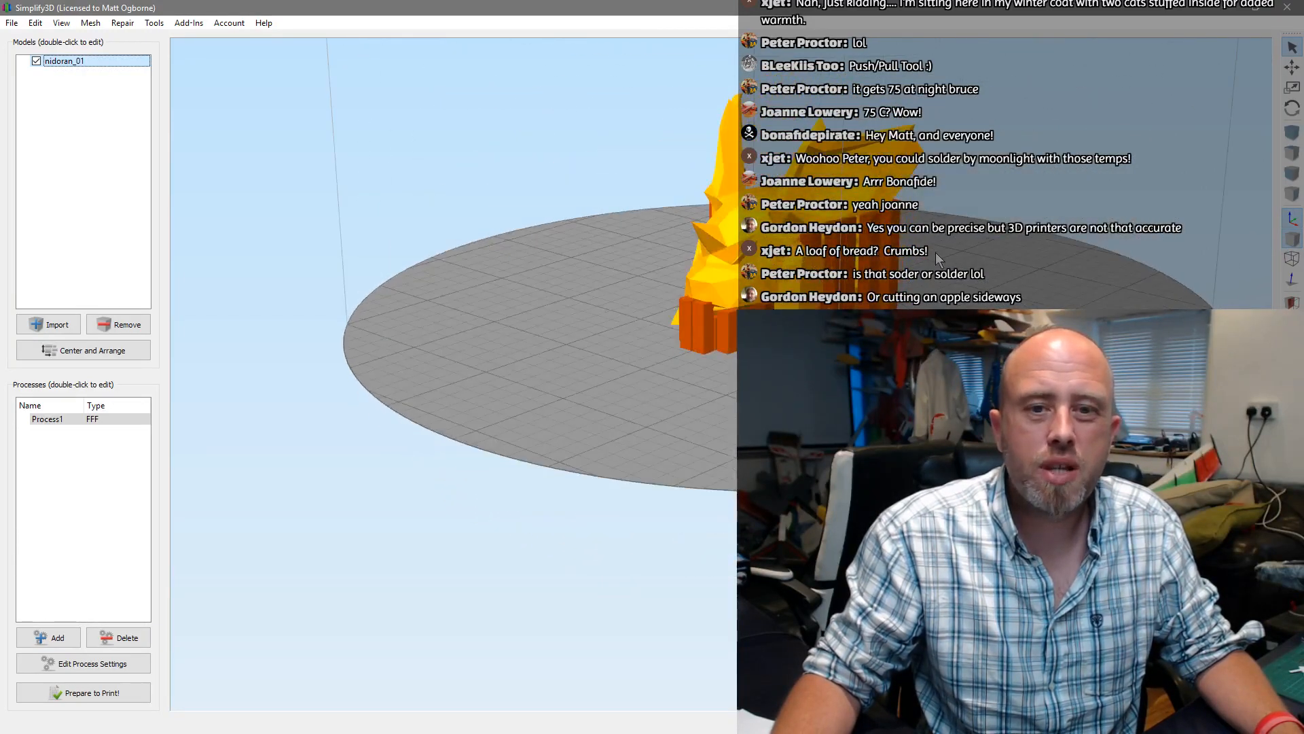
middle_drag(936, 251, 849, 281)
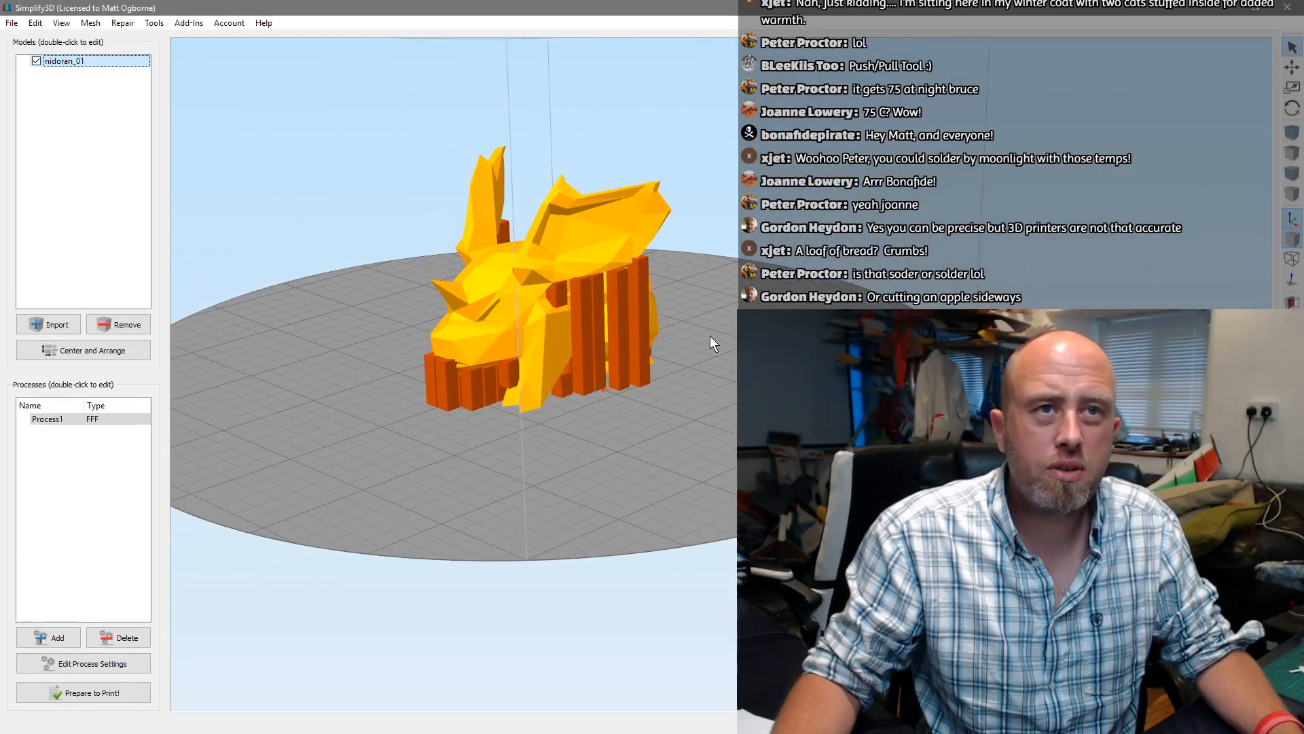
drag(710, 337, 688, 348)
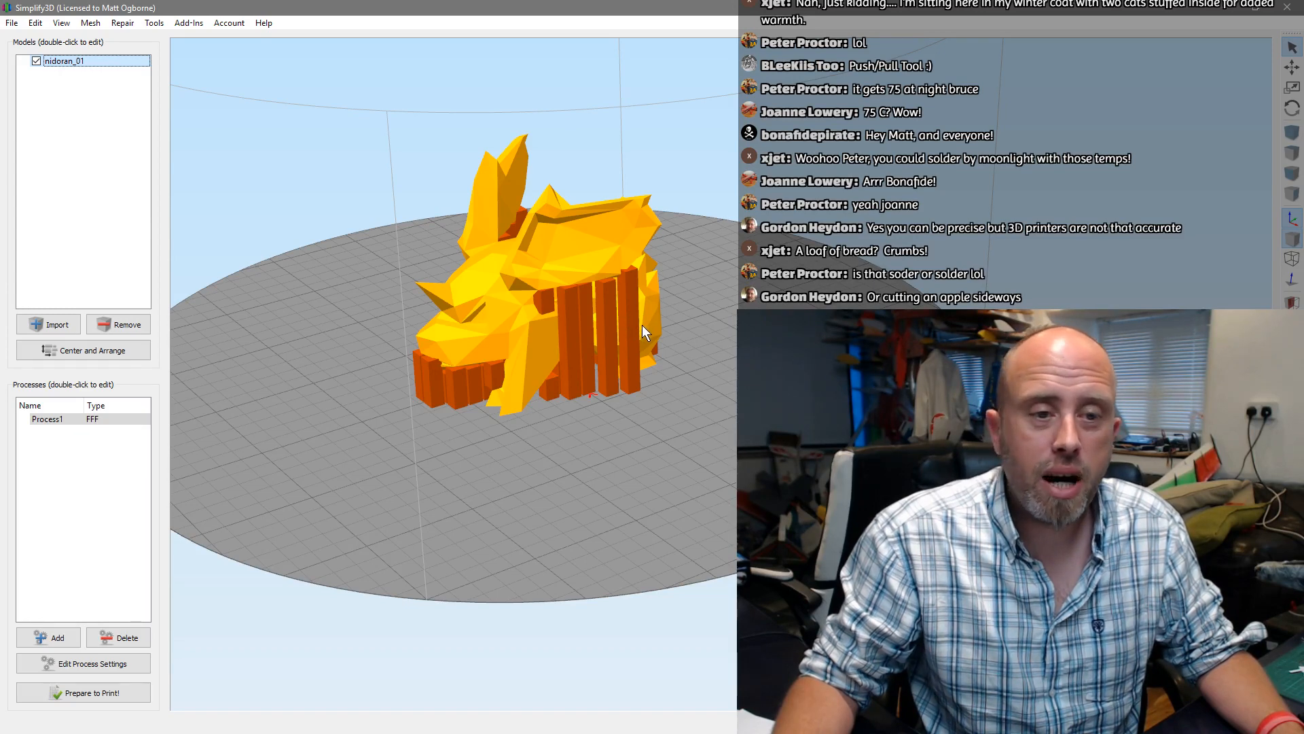
drag(643, 327, 618, 343)
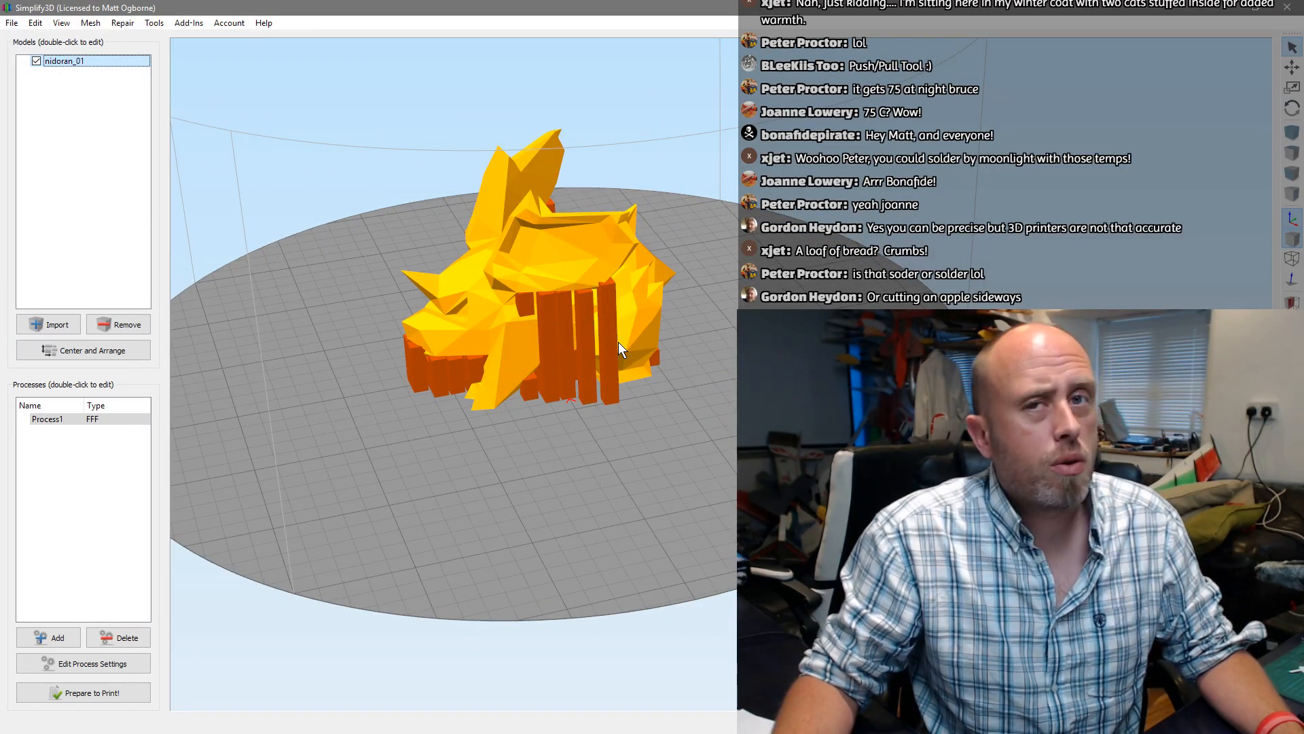
drag(618, 342, 638, 337)
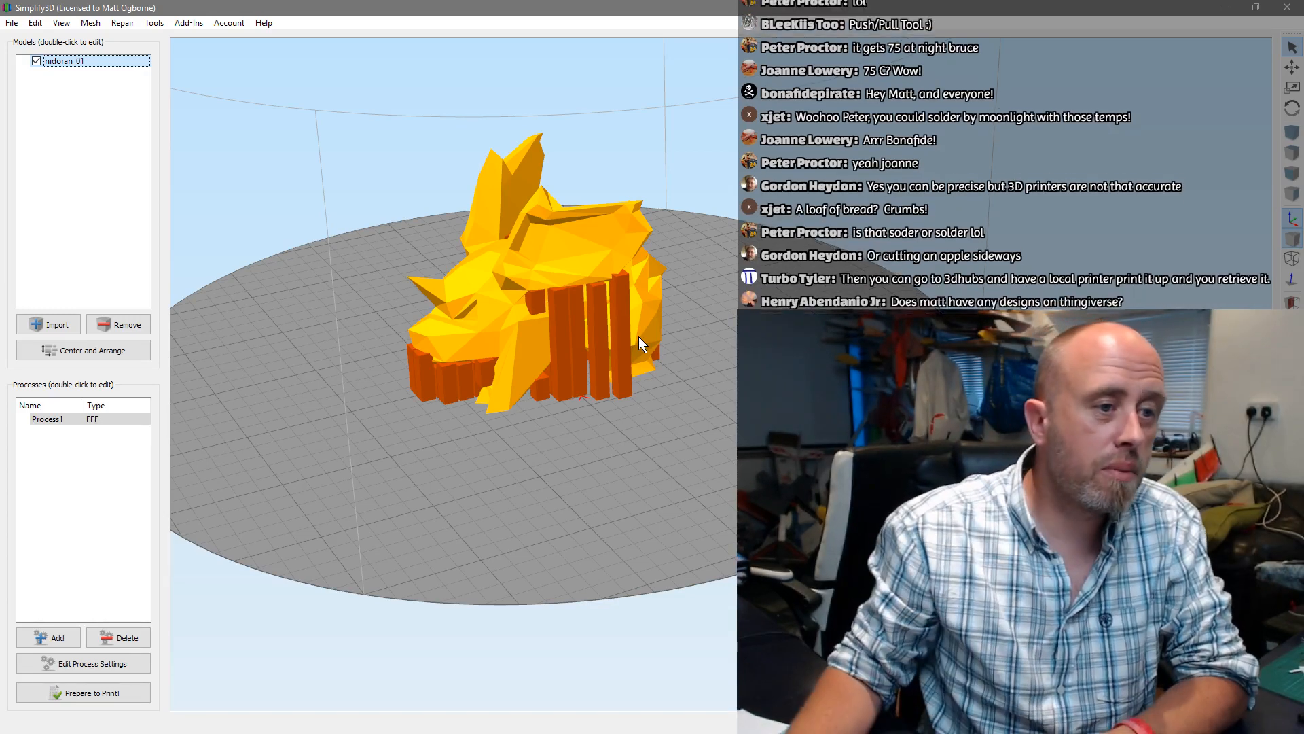
Remove the nidoran_01 model from the print bed and import the exported standoff plate file named new
click(132, 326)
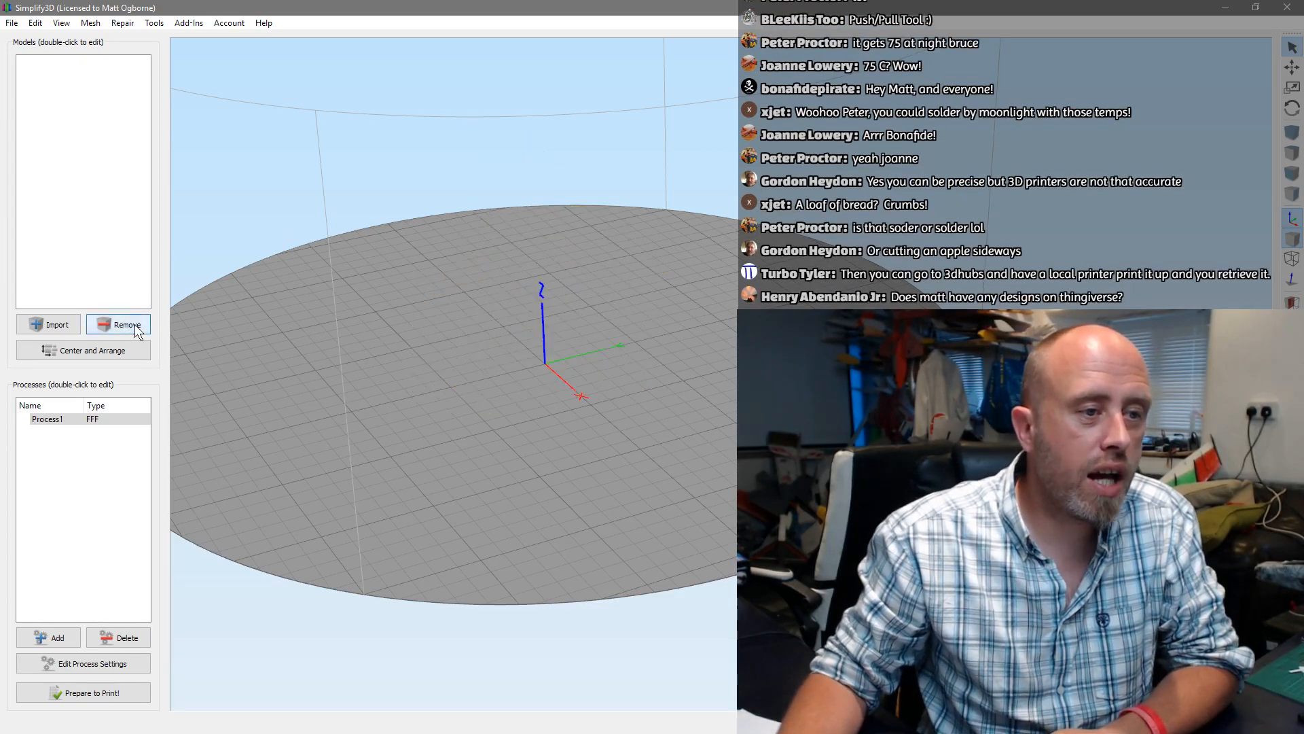
click(47, 327)
key(Escape)
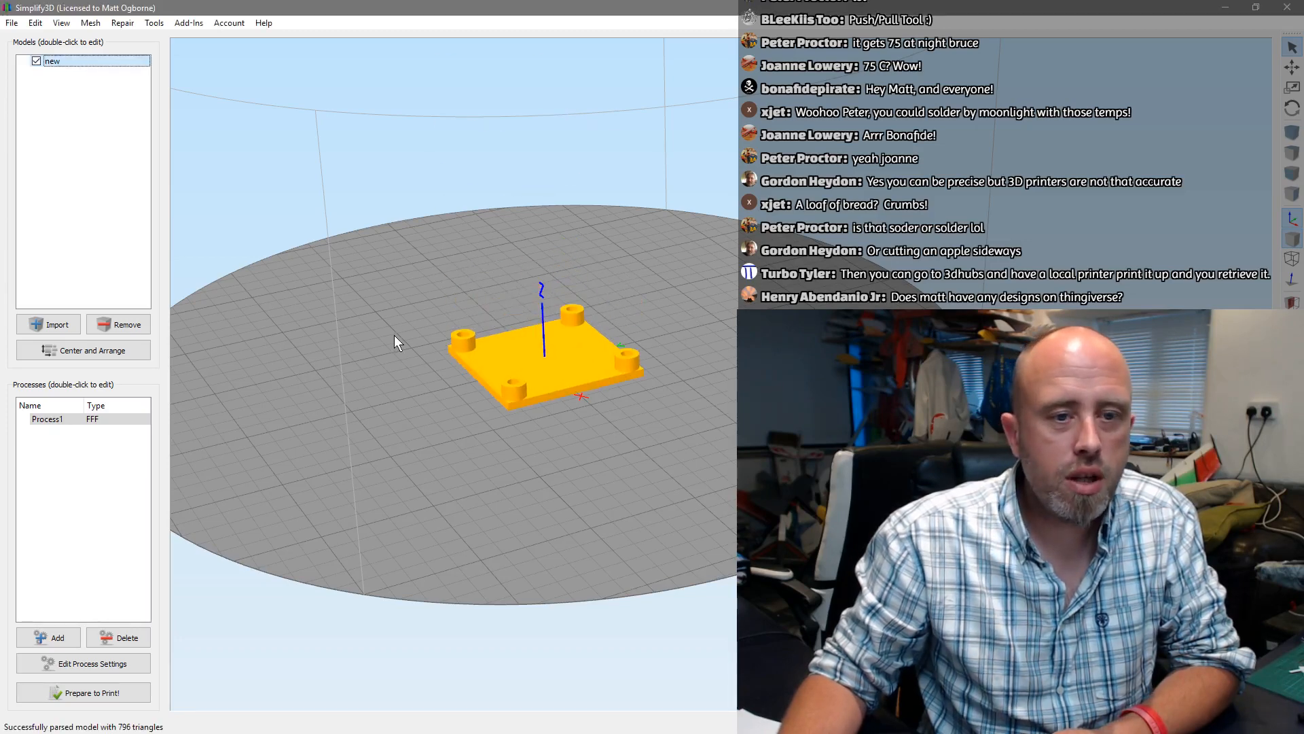
Generate the toolpaths for the standoff plate with Process1 and save them to drive F: as new.gcode
drag(394, 336, 419, 388)
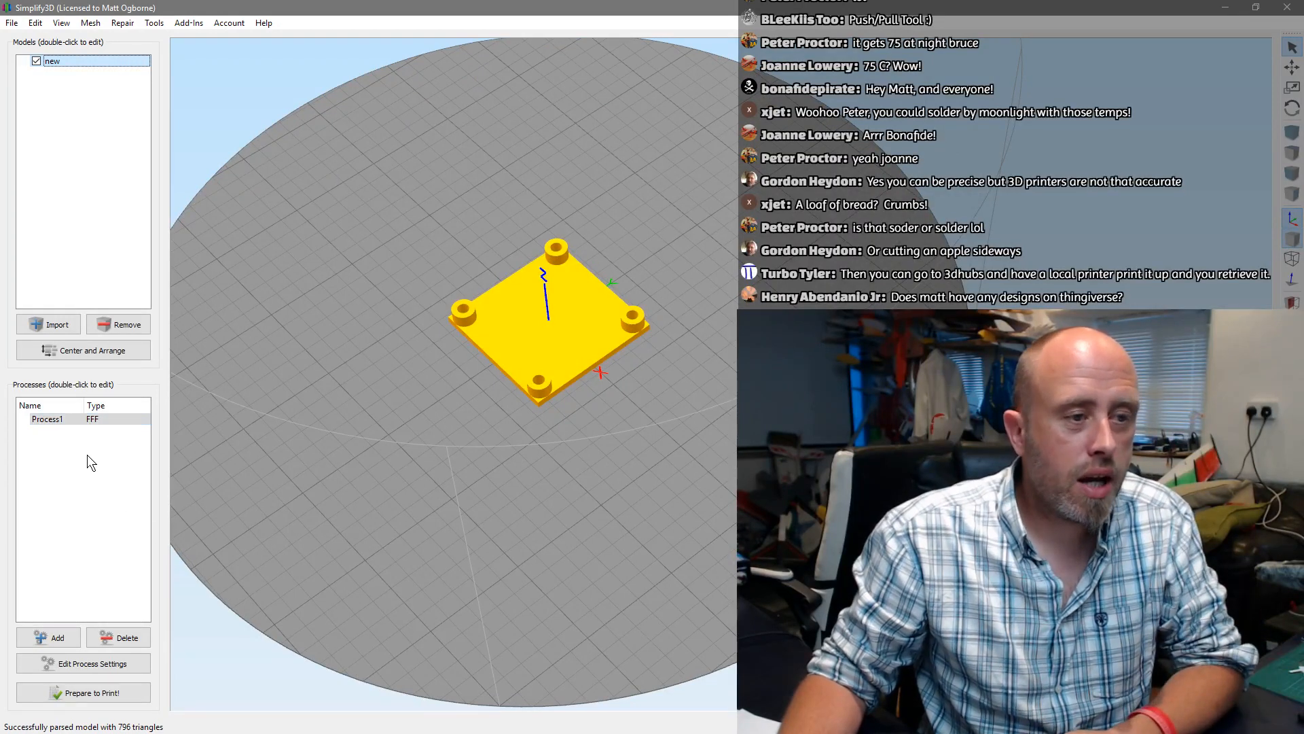
click(109, 700)
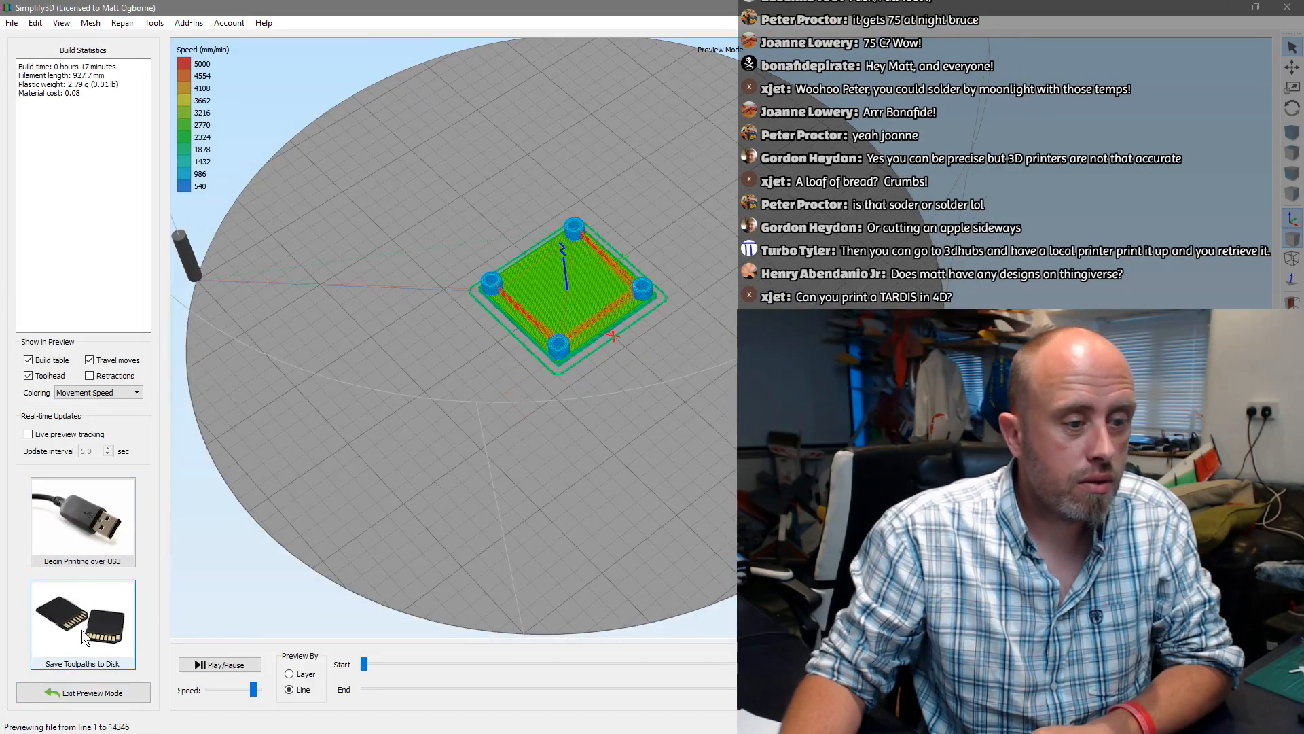
click(85, 635)
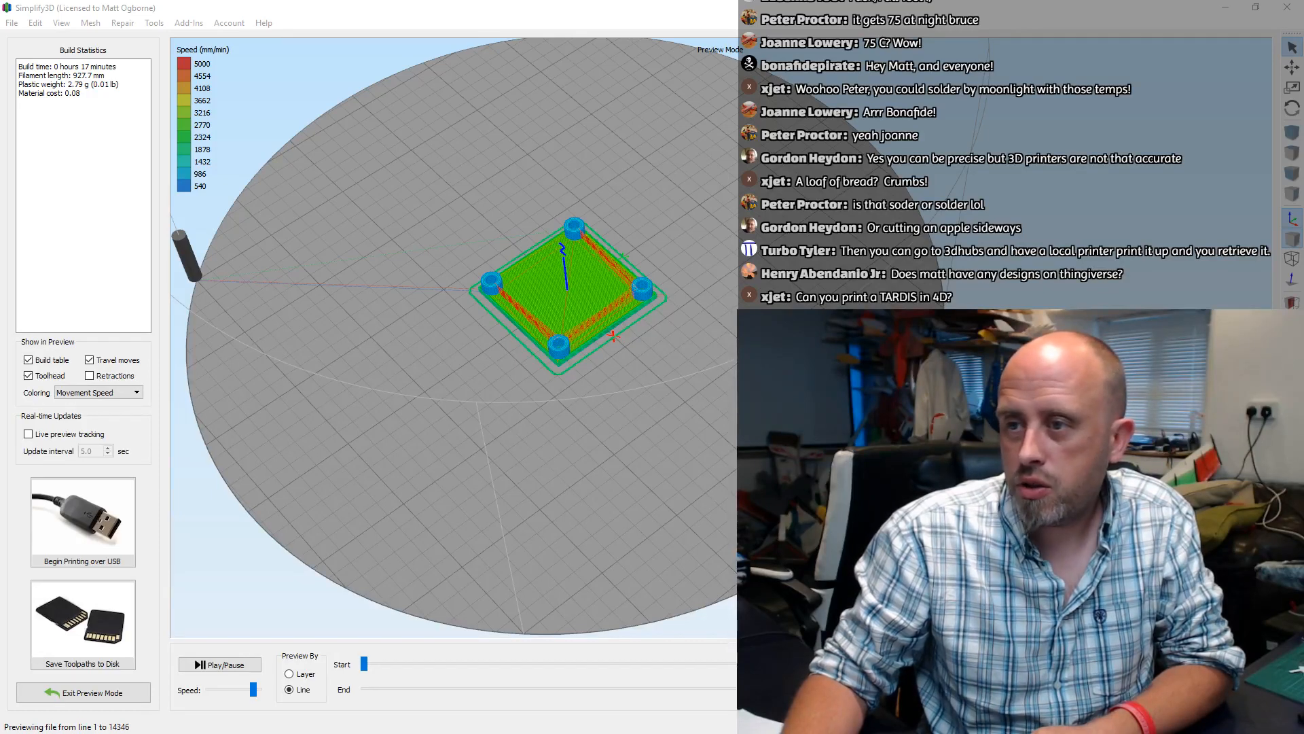
key(Return)
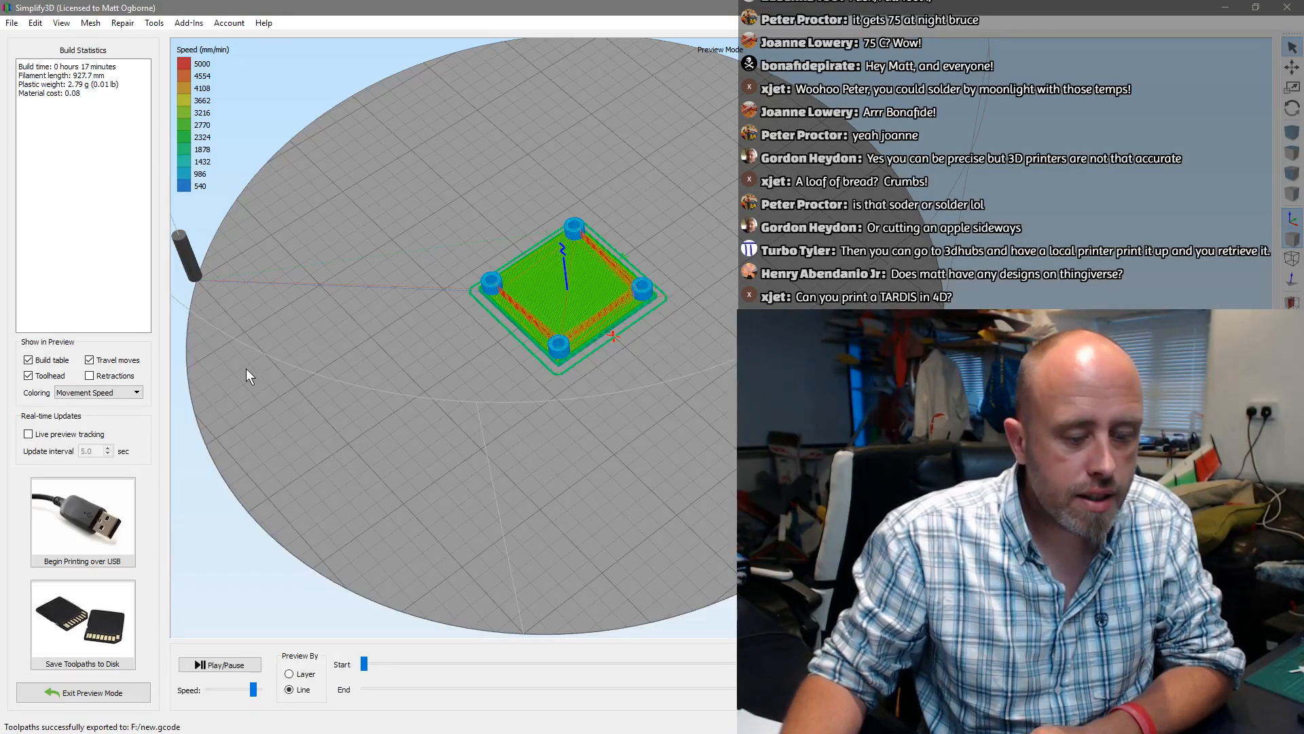